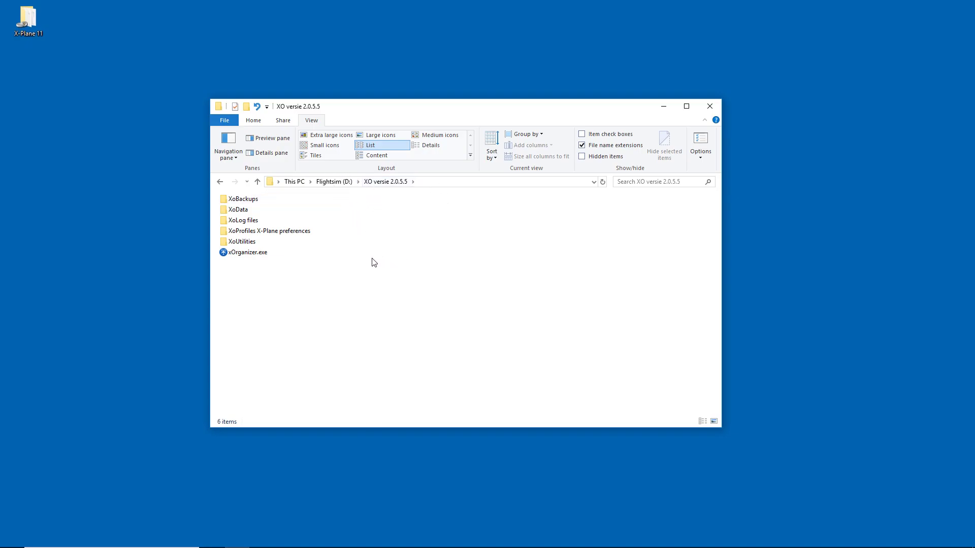
Launch xOrganizer.exe with all modules kept active, link it to the main X-Plane 11 folder, and accept the first full scan
double_click(233, 253)
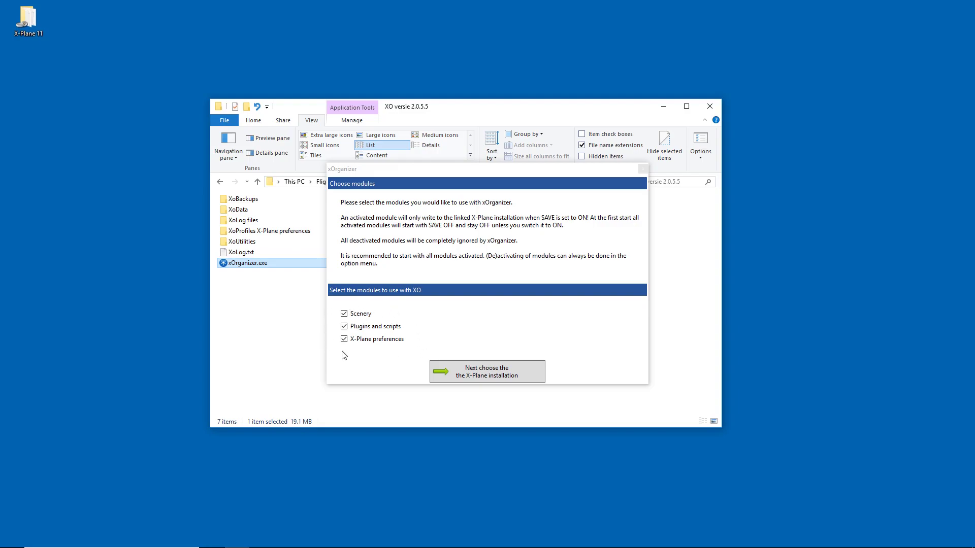
left_click(490, 373)
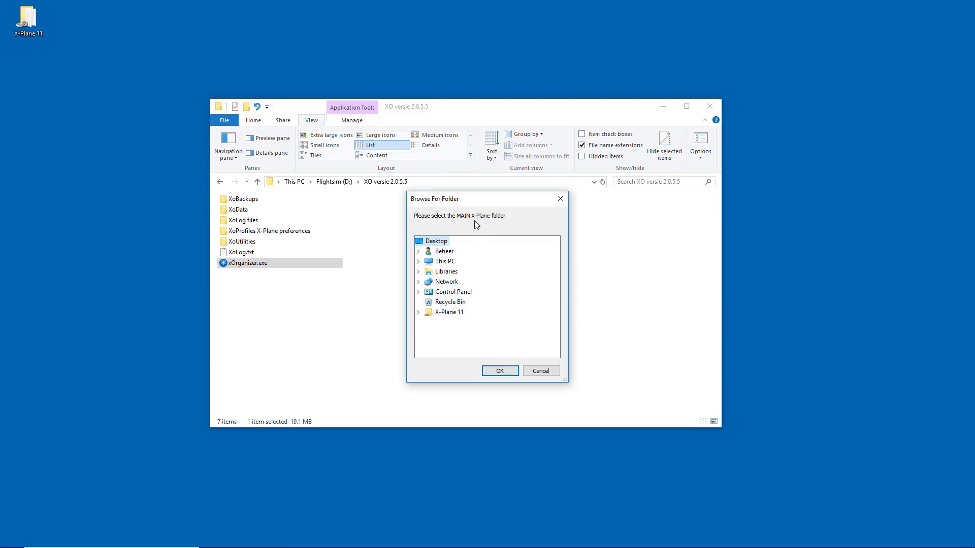
double_click(439, 315)
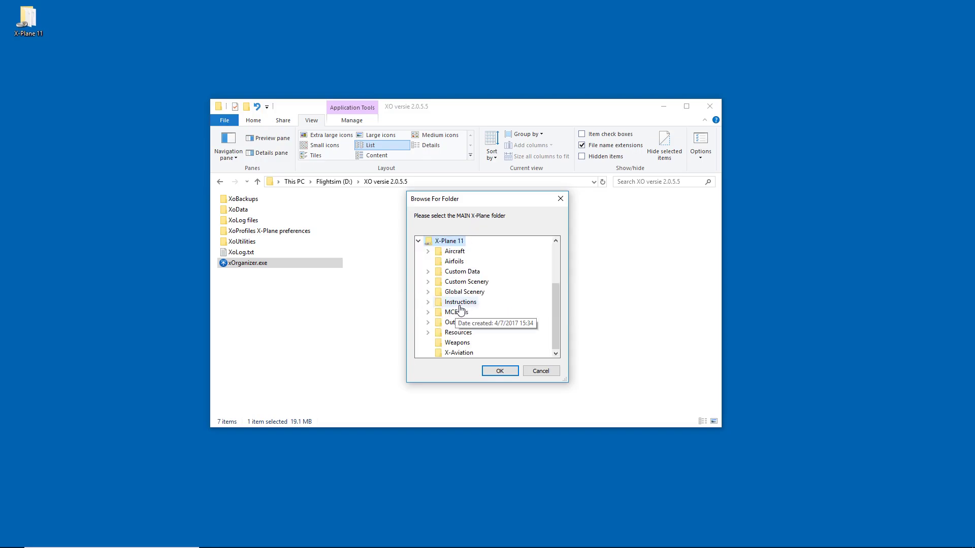
left_click(500, 371)
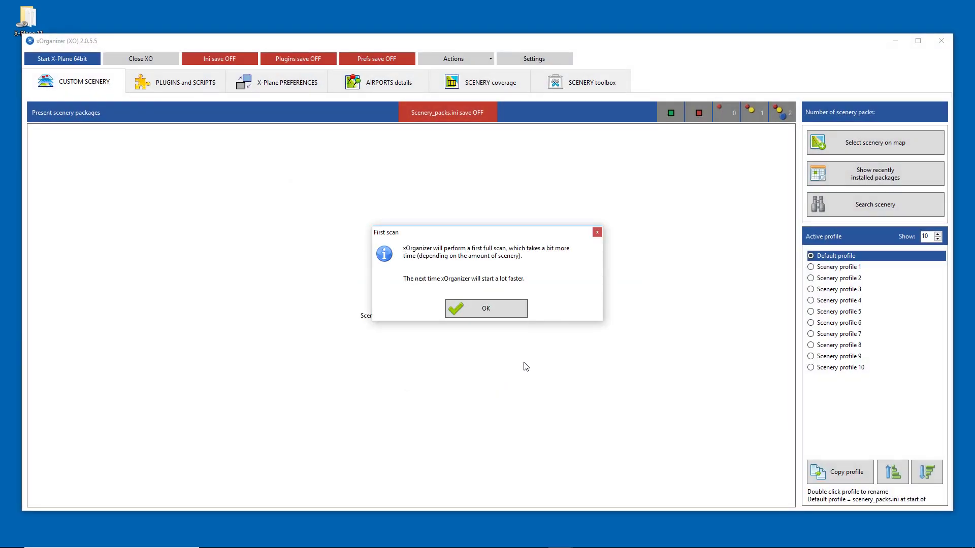
left_click(501, 304)
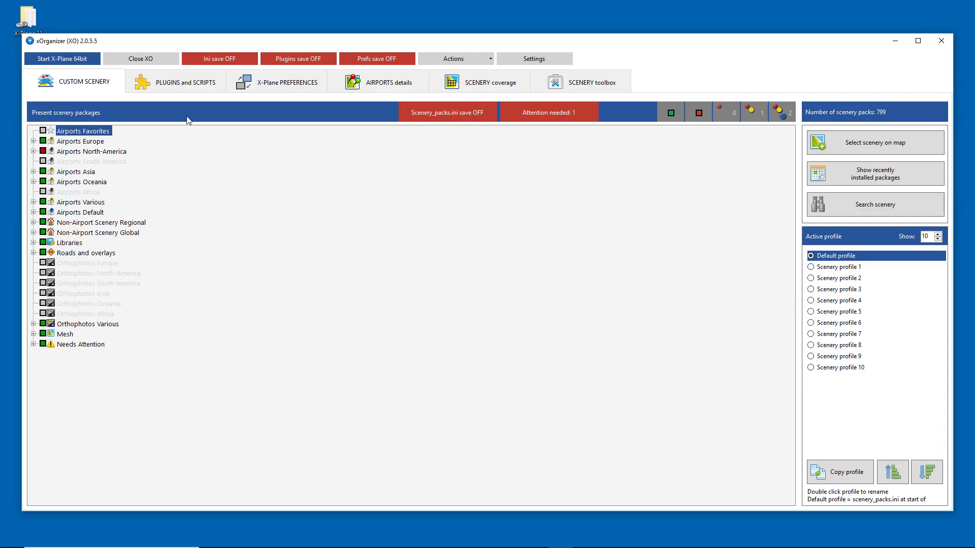
View the plugins and scripts overview, the X-Plane preferences profiles, and the airport details list
left_click(179, 93)
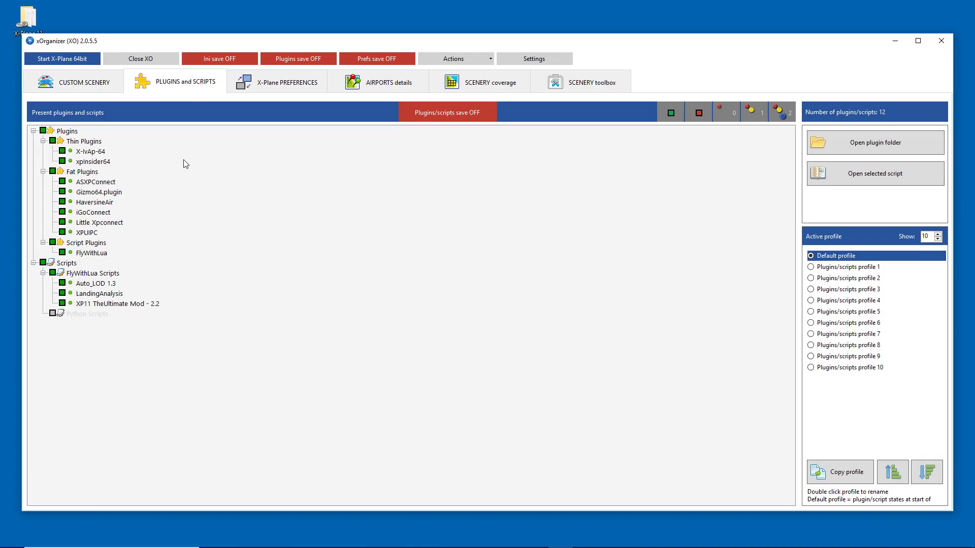
left_click(285, 86)
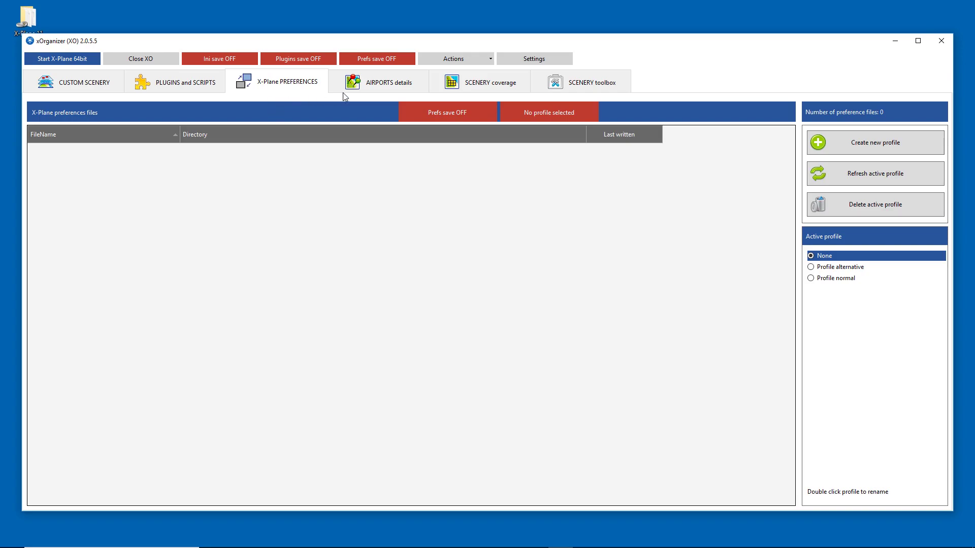
left_click(406, 87)
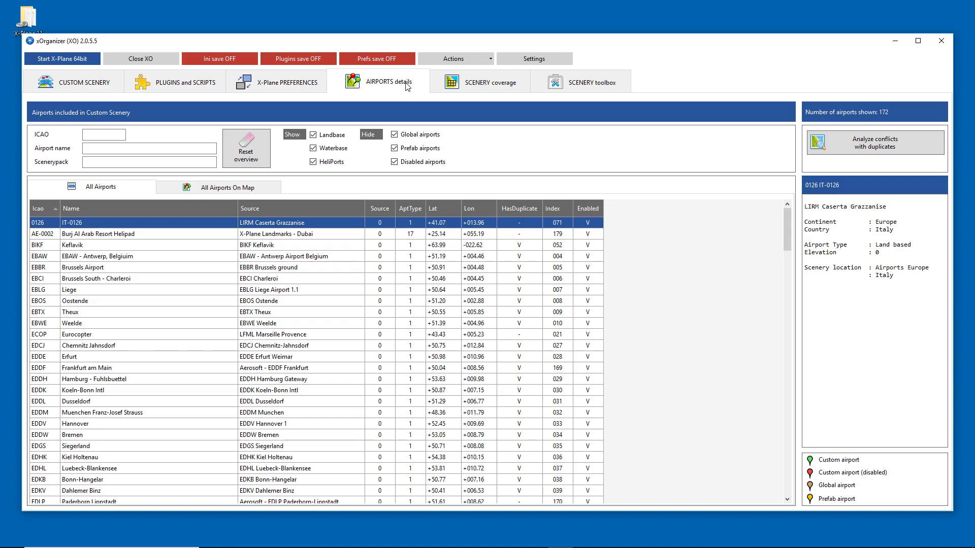
Show the coverage of the Orthophotos Various group over Europe on the scenery coverage map
left_click(492, 86)
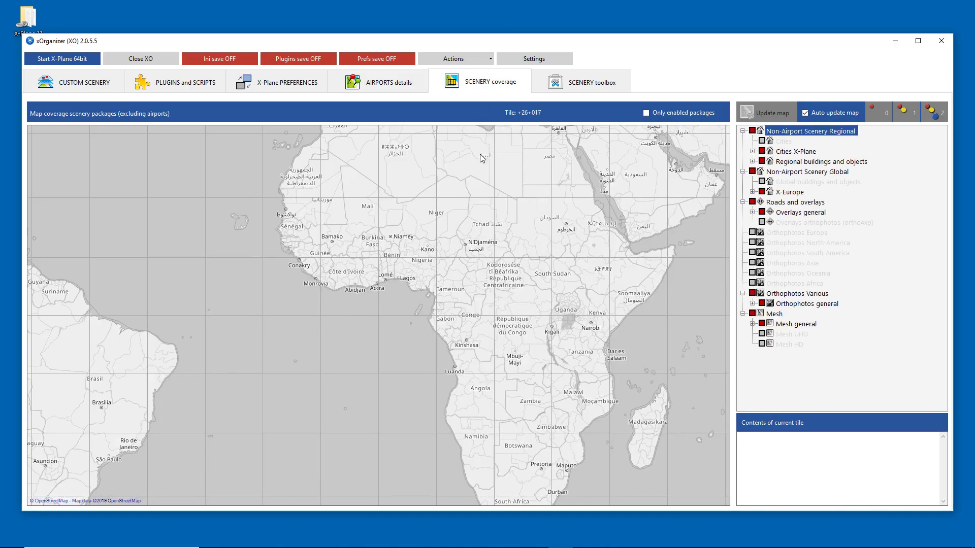
left_click_drag(470, 150, 471, 386)
left_click_drag(444, 274, 466, 354)
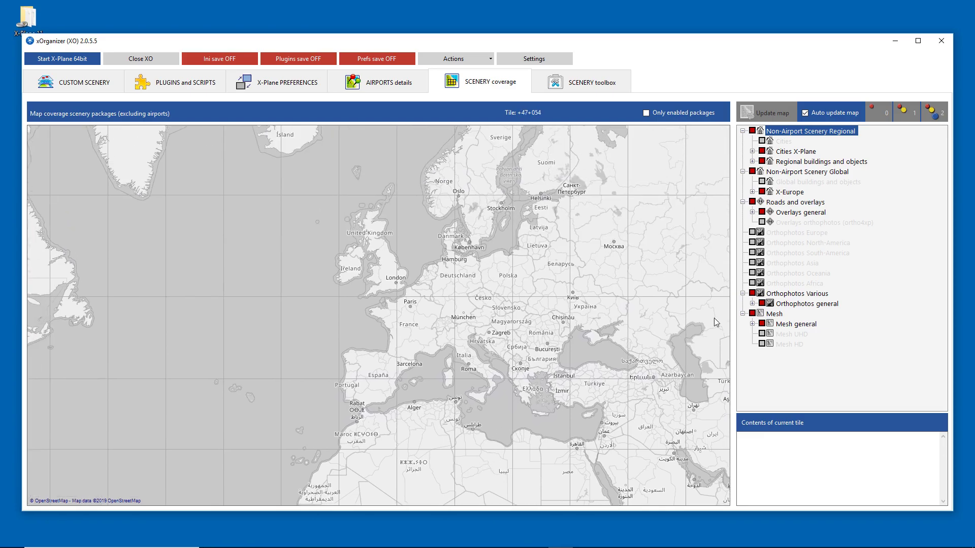
left_click(753, 294)
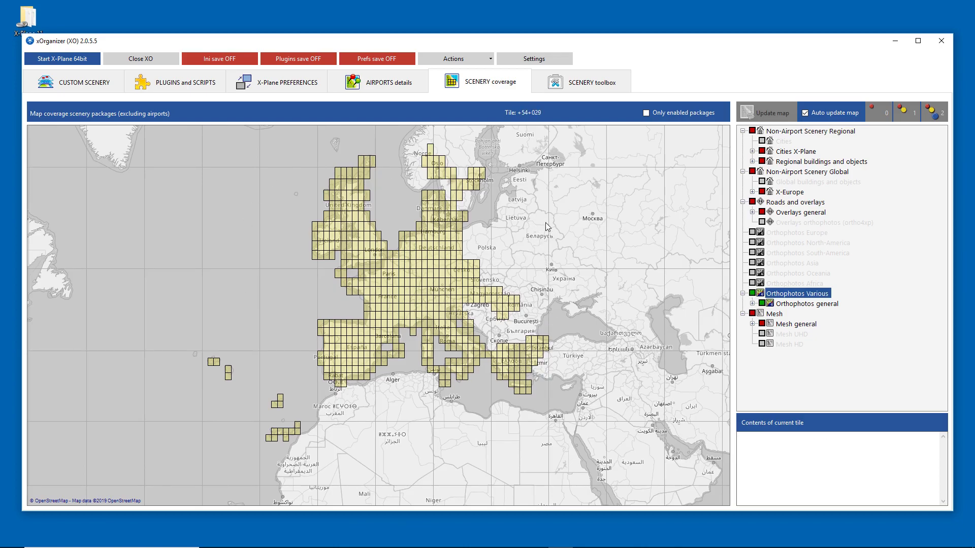
Look through the scenery packages and versions listed in the scenery toolbox
left_click(590, 89)
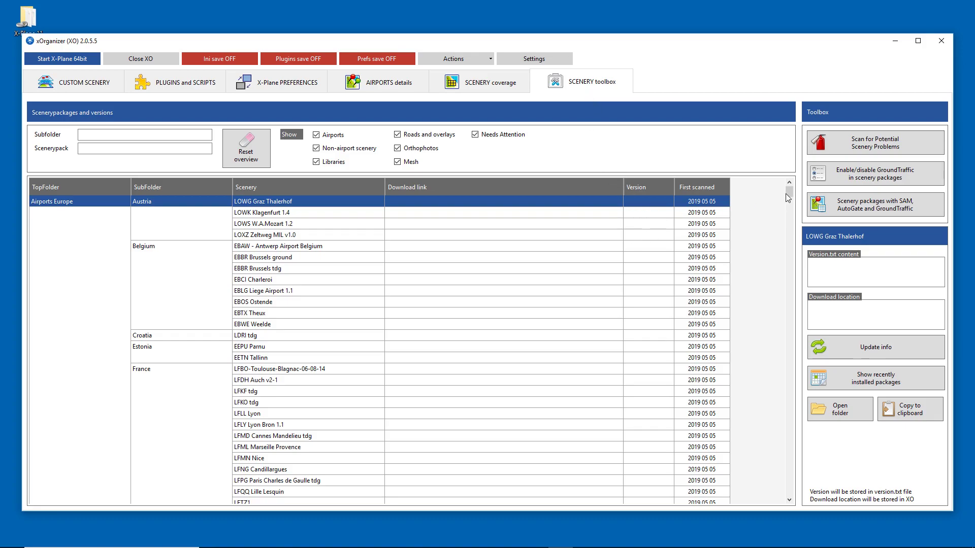
left_click_drag(789, 193, 793, 271)
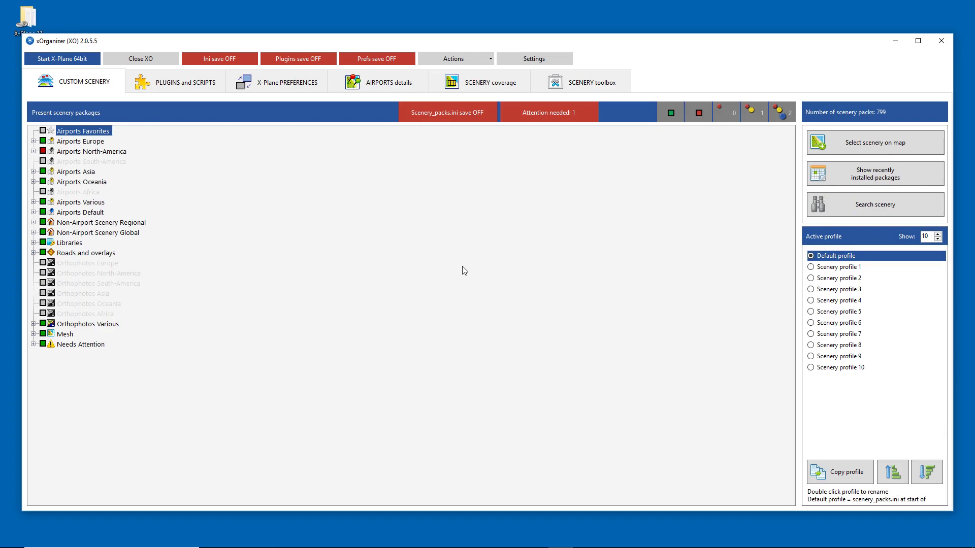
Deactivate the Plugins and scripts module and the X-Plane preferences module in the settings, and apply the change
left_click(548, 59)
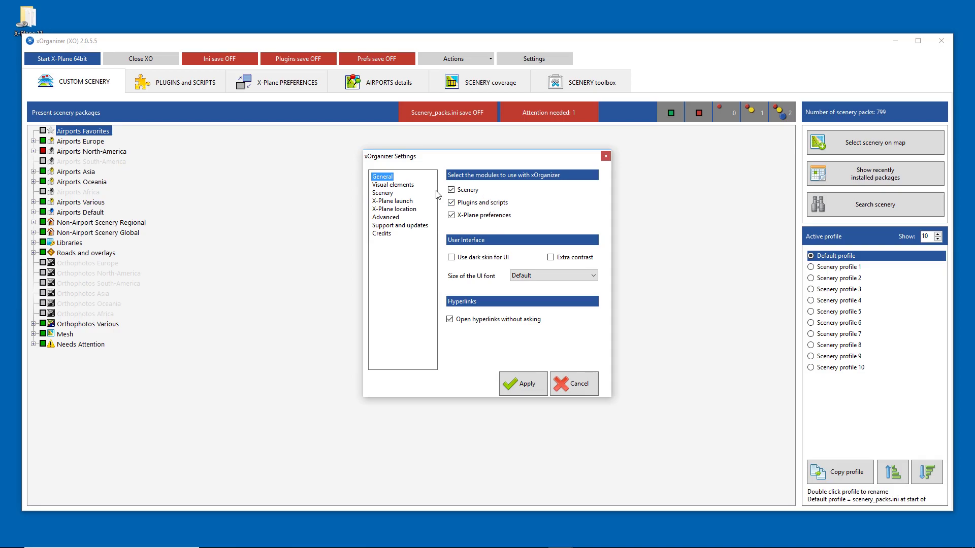
left_click(451, 203)
left_click(451, 215)
left_click(535, 390)
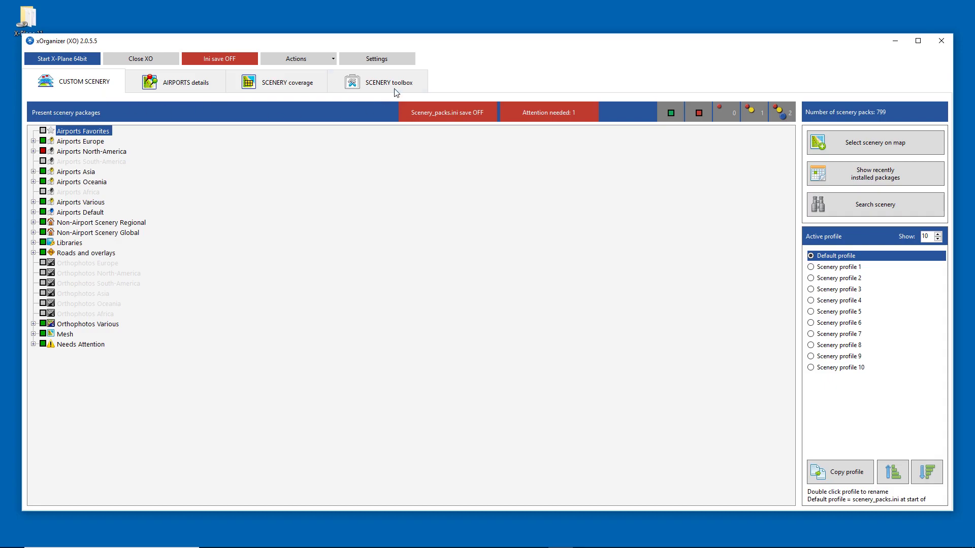
Deactivate the Scenery module and activate the Plugins and scripts module in the settings, and apply the change
left_click(392, 60)
left_click(451, 190)
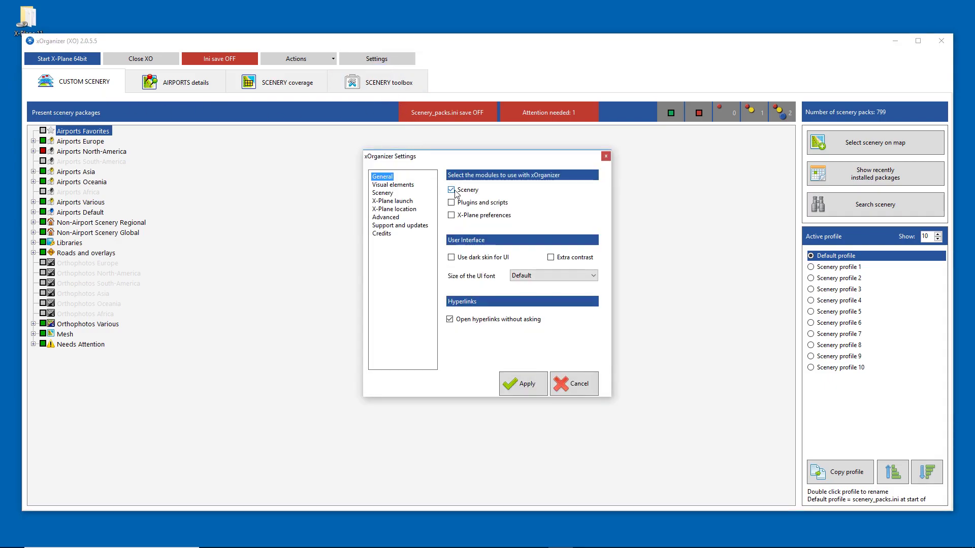
left_click(451, 203)
left_click(525, 385)
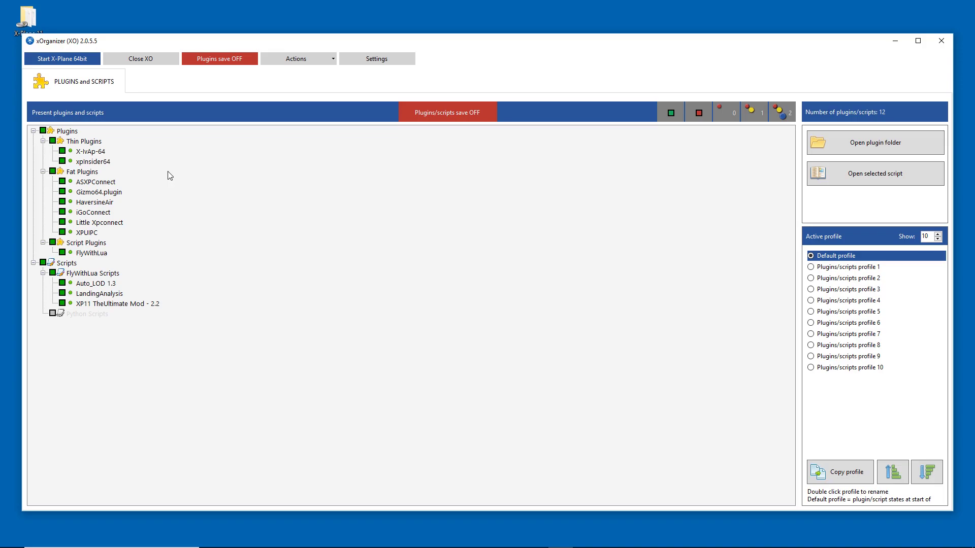
Reactivate the Scenery and X-Plane preferences modules in the settings, and apply the change
left_click(378, 60)
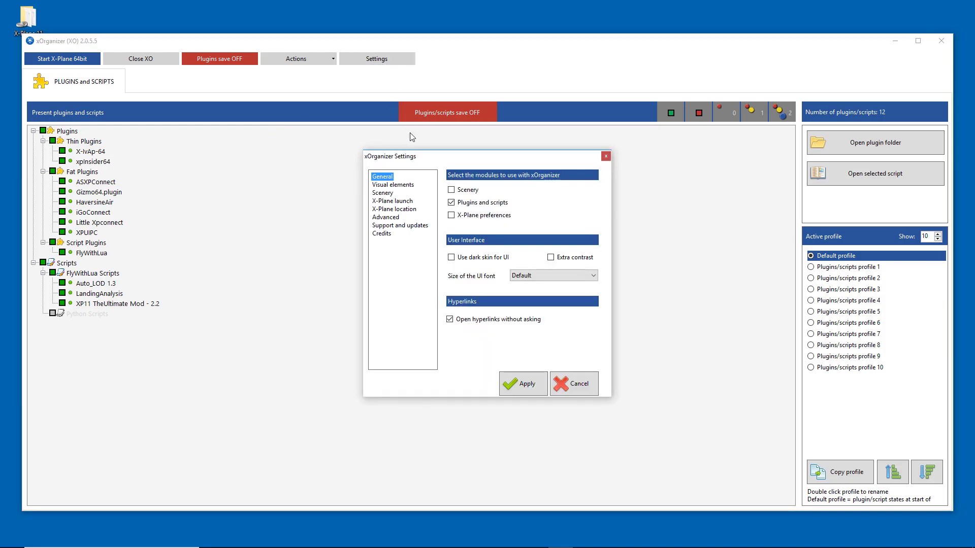
left_click(451, 191)
left_click(451, 216)
left_click(526, 386)
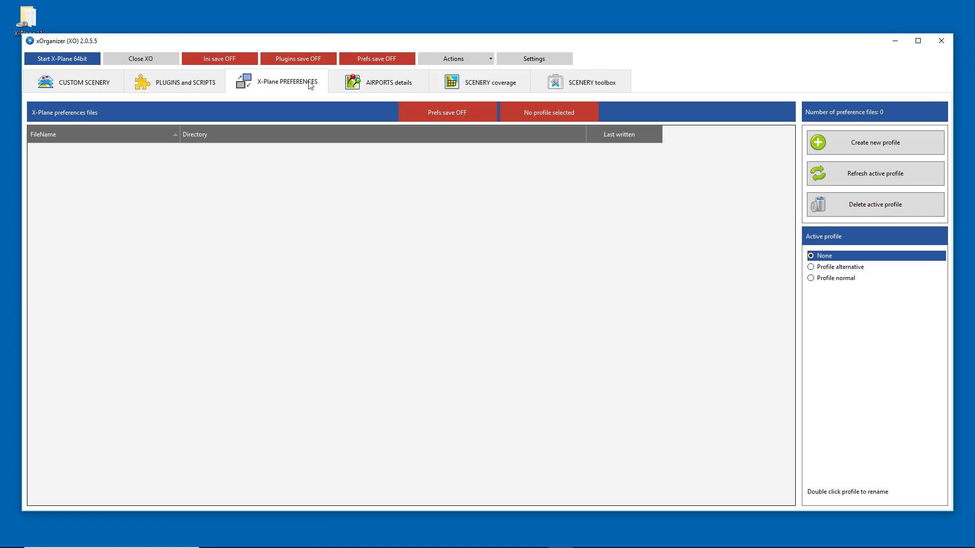
Turn on automatic saving of scenery_packs.ini and execute all tasks
left_click(242, 65)
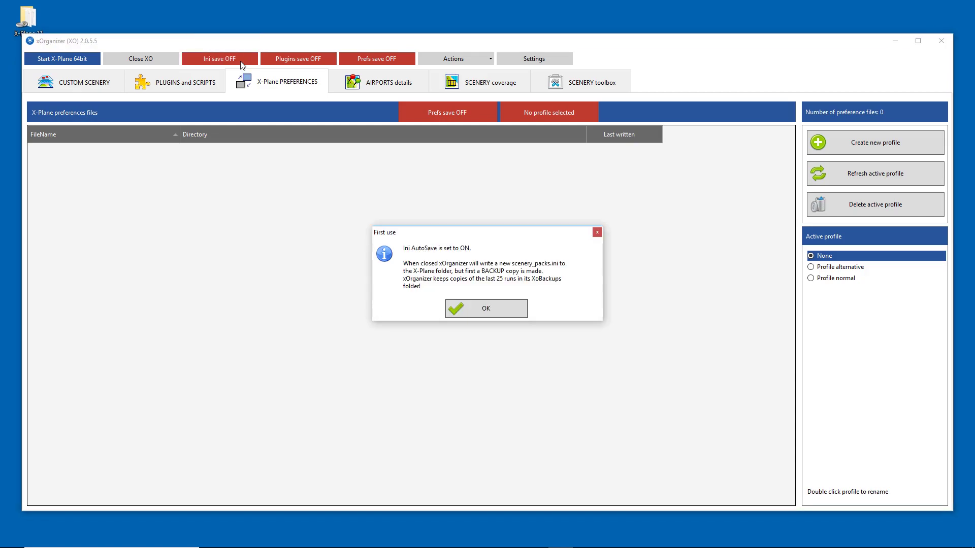
left_click(478, 308)
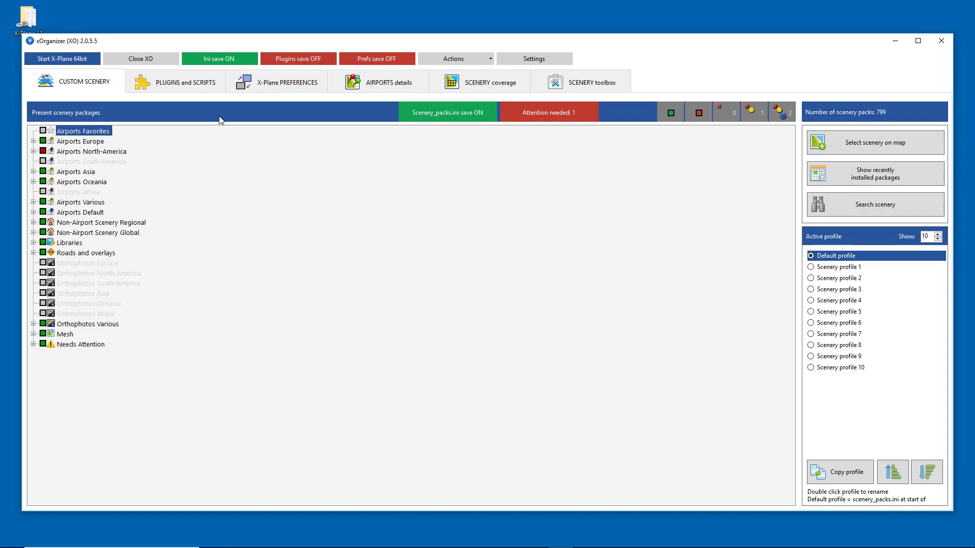
left_click(45, 59)
left_click(436, 64)
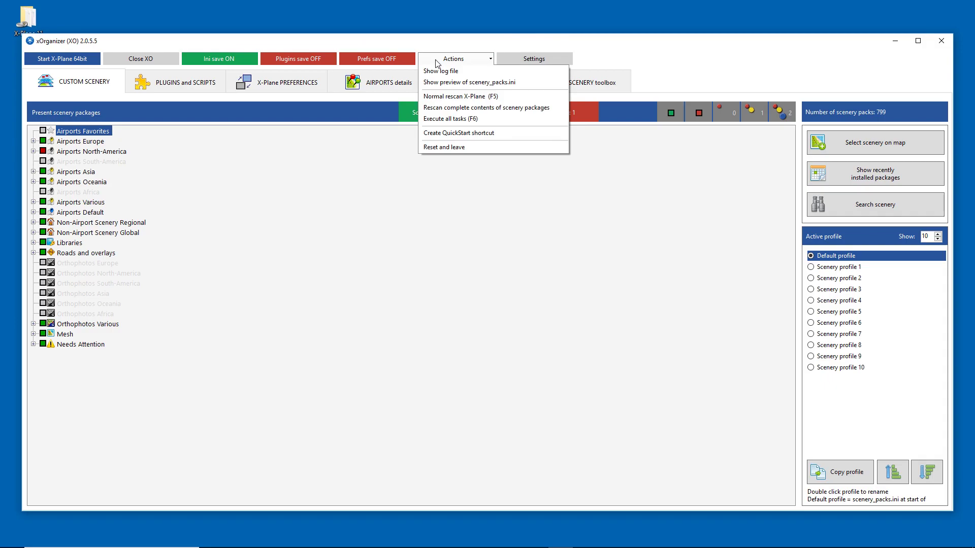
left_click(498, 123)
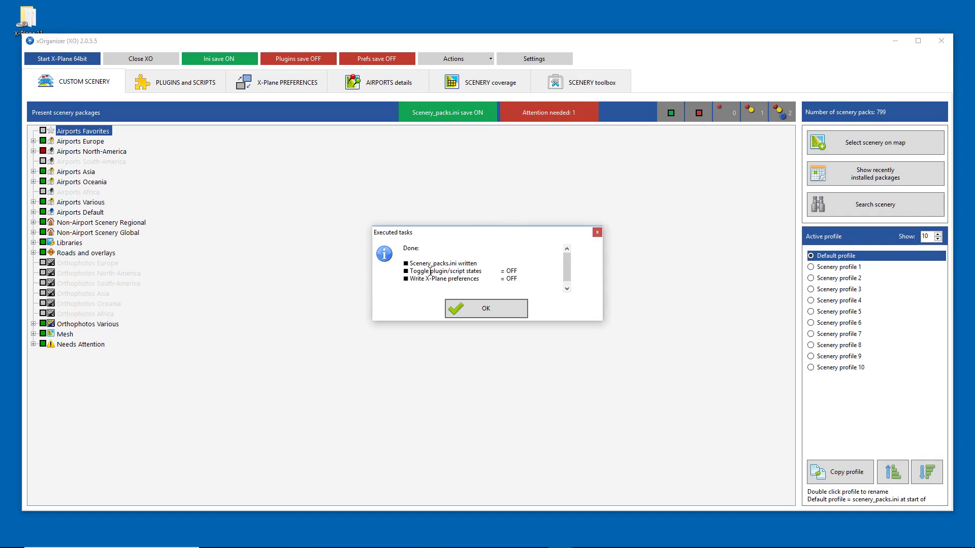
left_click(497, 309)
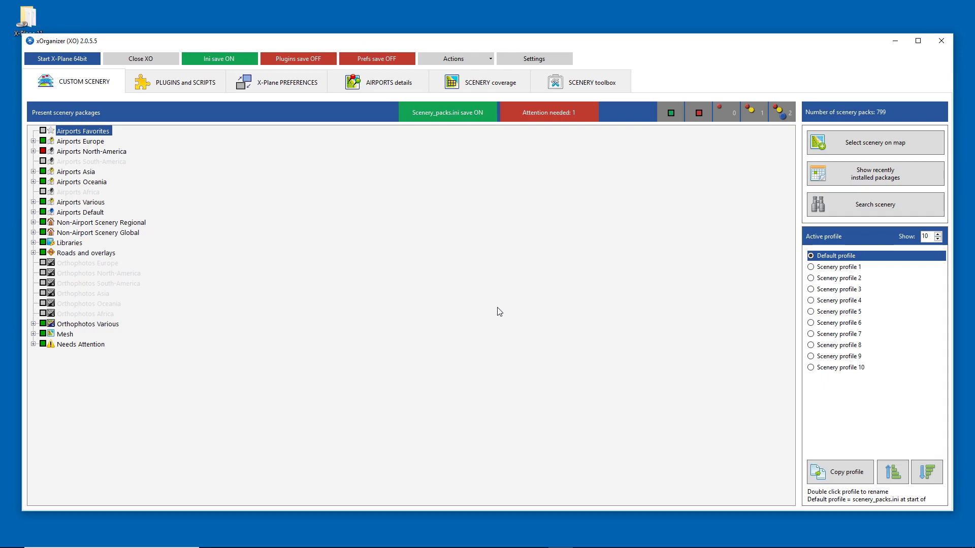
Open the log file, examine the executed write tasks at its end, and close it
left_click(460, 61)
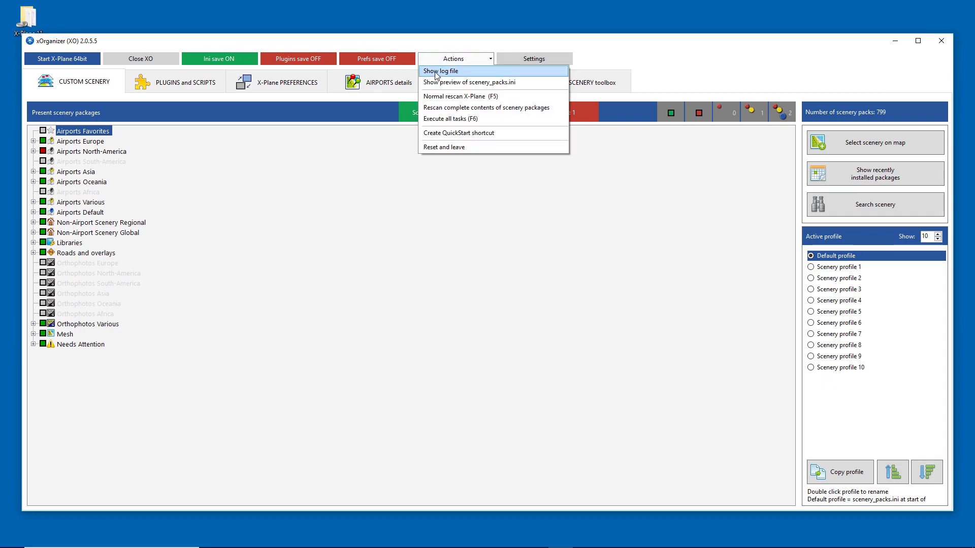
left_click(438, 73)
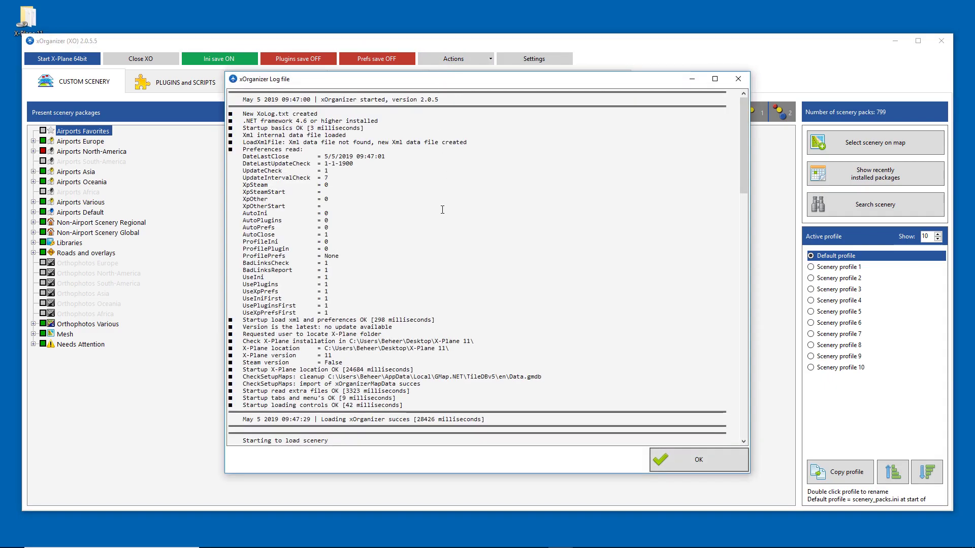
left_click_drag(746, 138, 738, 398)
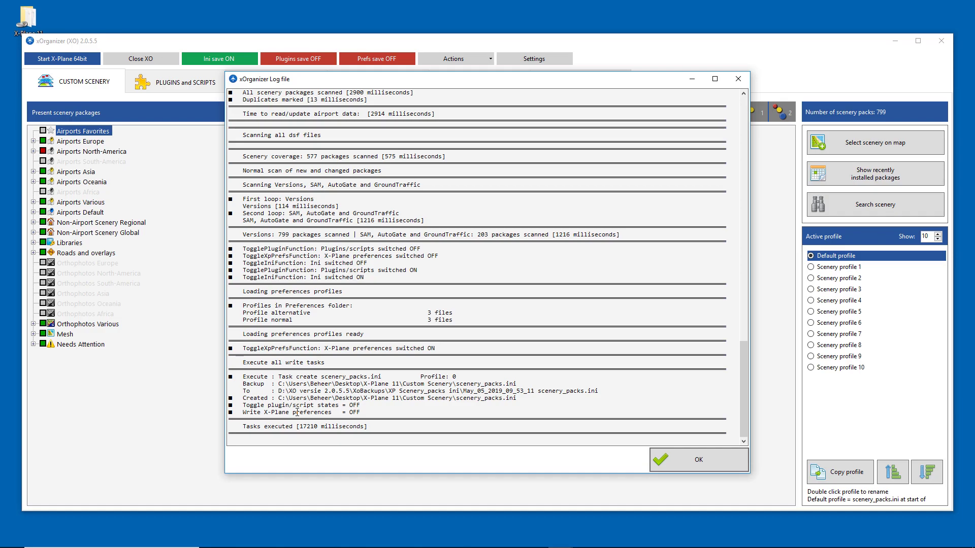
key("Return")
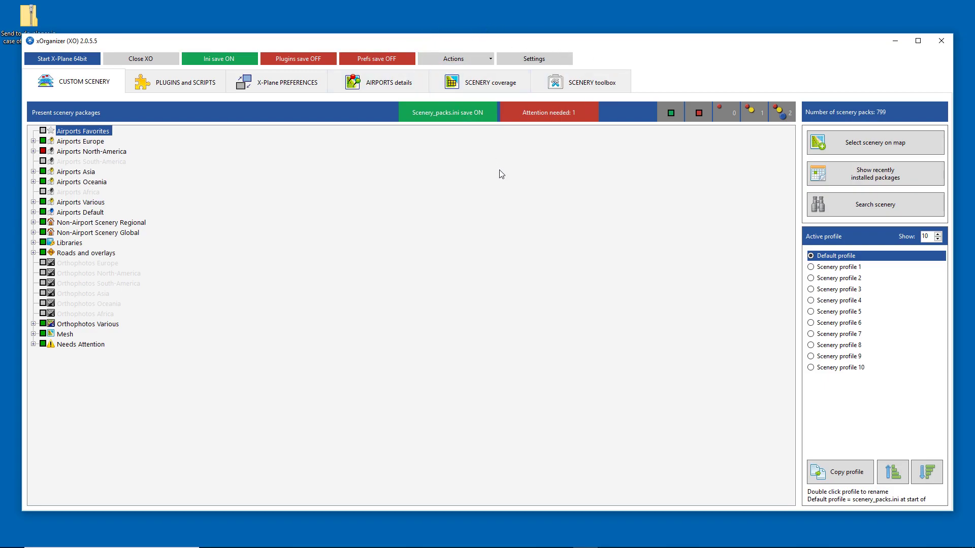
Apply the dark skin to the user interface and add the Extra contrast option
left_click(522, 61)
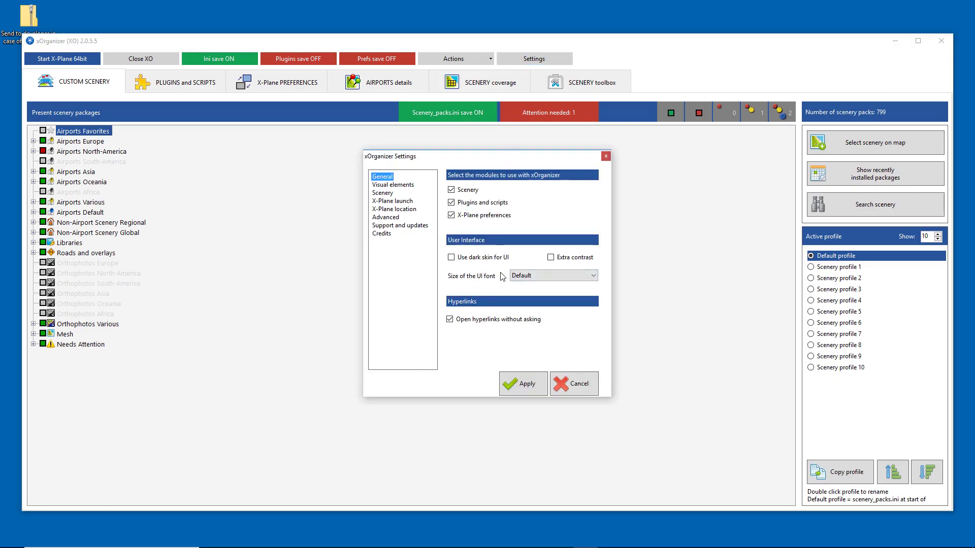
left_click(452, 258)
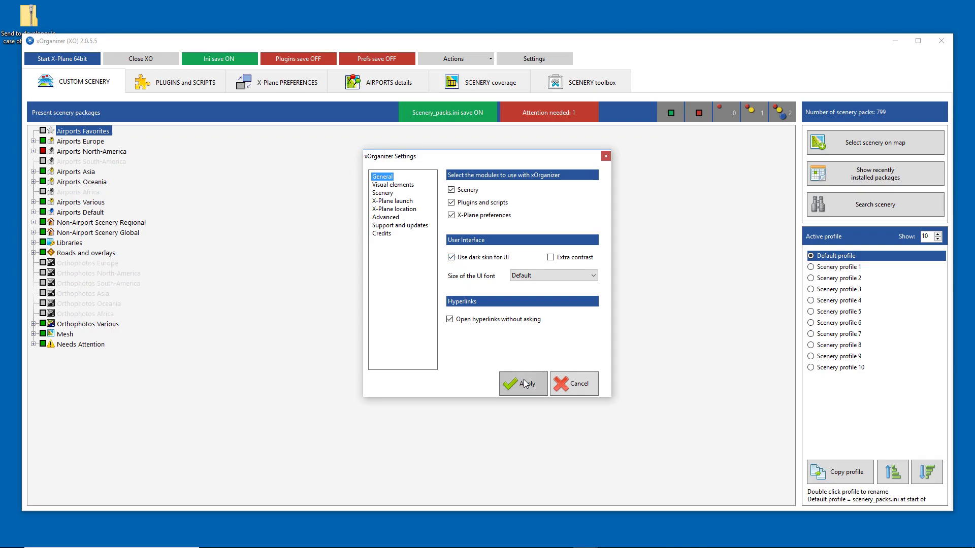
left_click(525, 383)
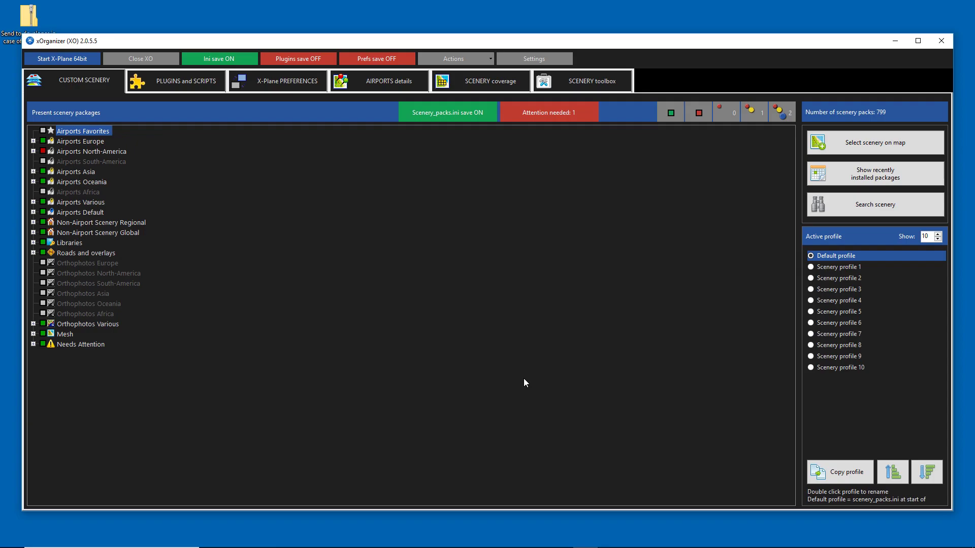
left_click(534, 59)
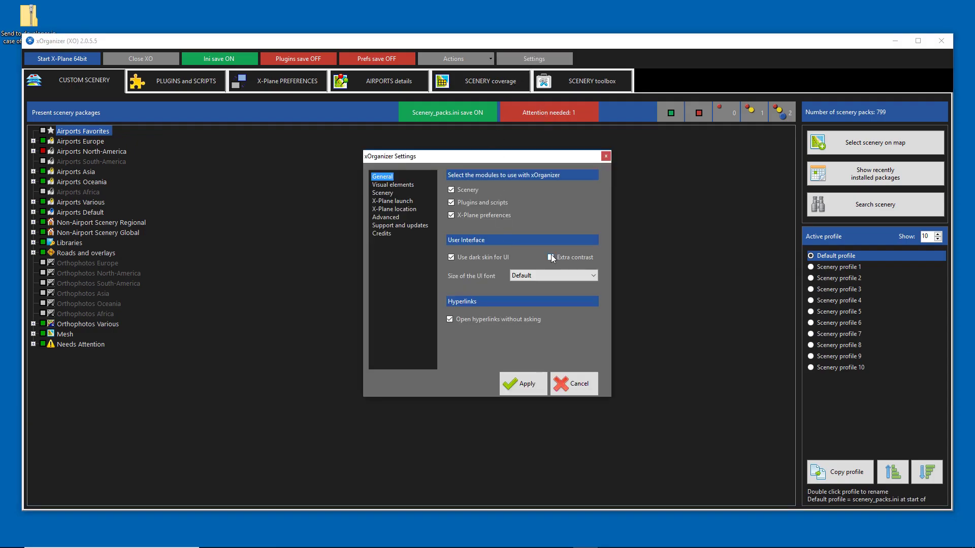
left_click(525, 384)
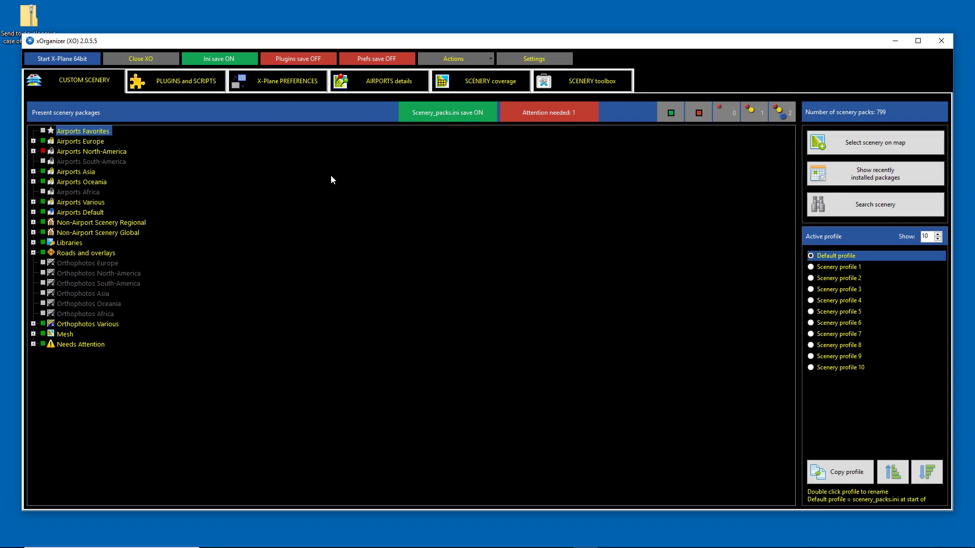
Set the size of the UI font to Large in the general settings and apply the change
left_click(520, 61)
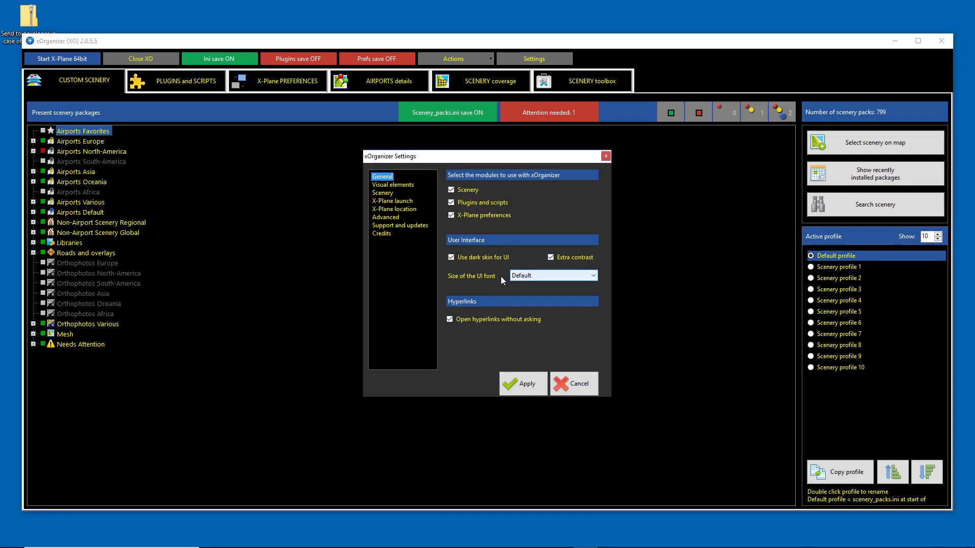
left_click(535, 278)
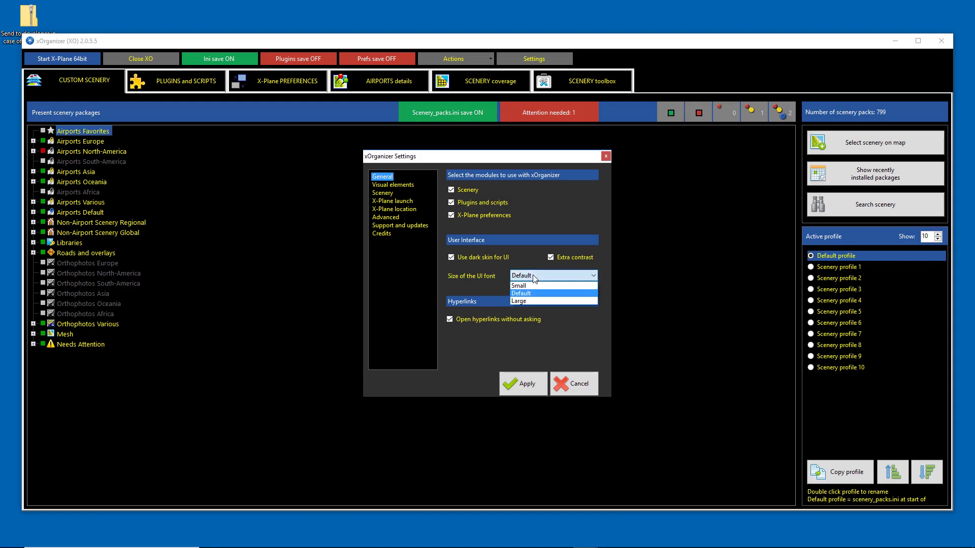
left_click(519, 301)
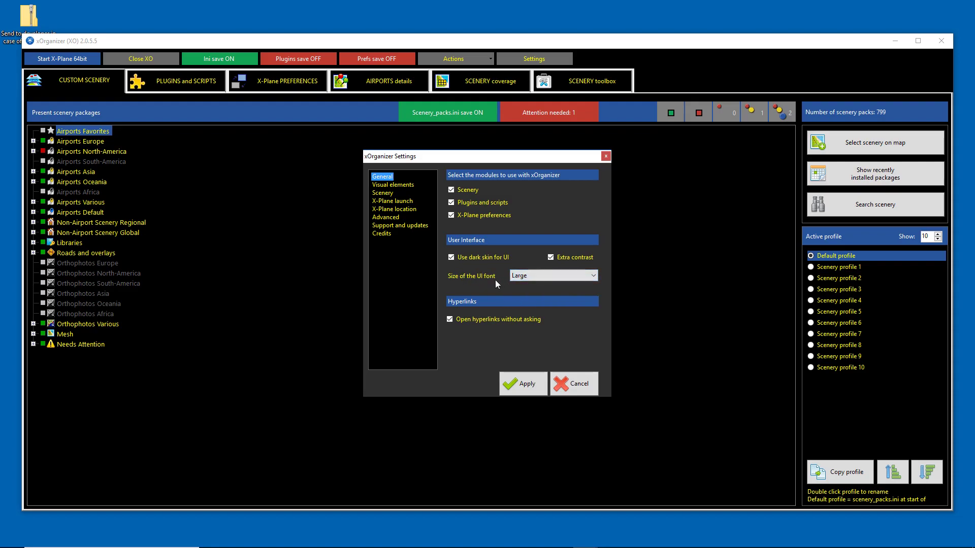
left_click(526, 389)
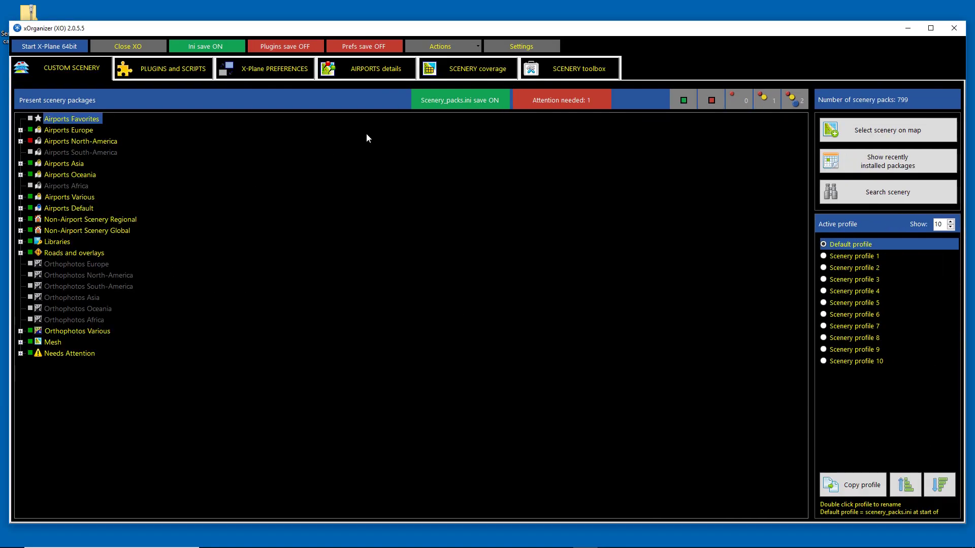
Turn off the dark skin for the user interface in the general settings and apply the change
left_click(523, 47)
left_click(455, 254)
left_click(530, 396)
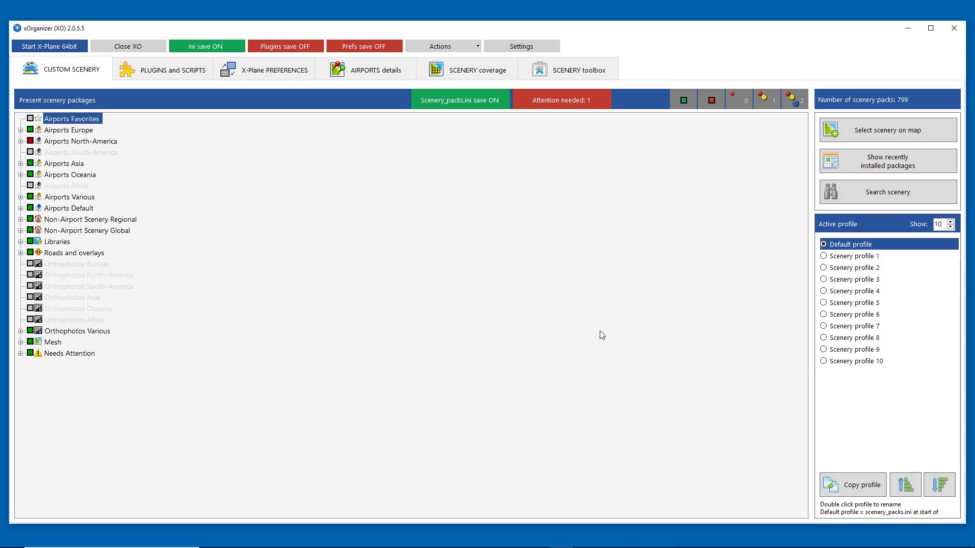
Create a support package from the support settings, save it to the Desktop, and close the settings with the changes applied
left_click(510, 46)
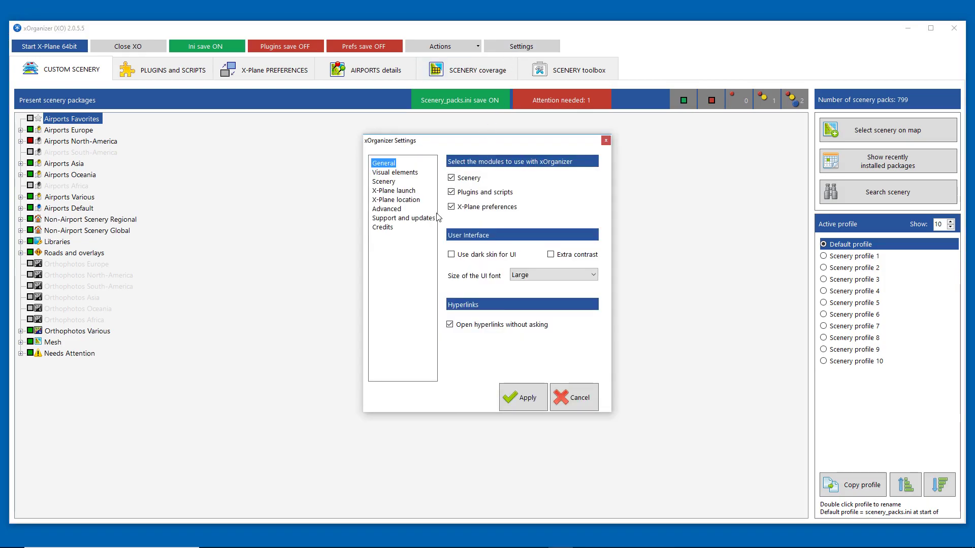
left_click(416, 219)
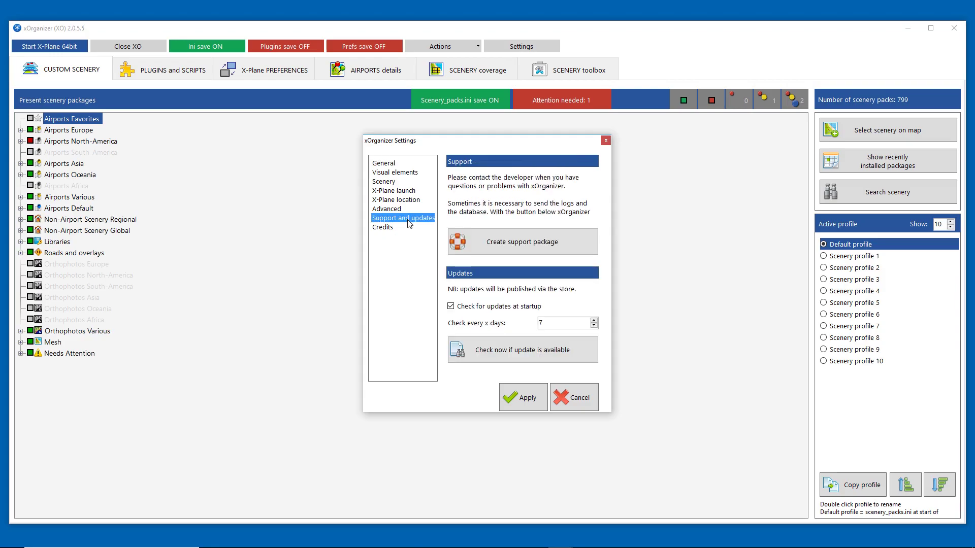
left_click(535, 254)
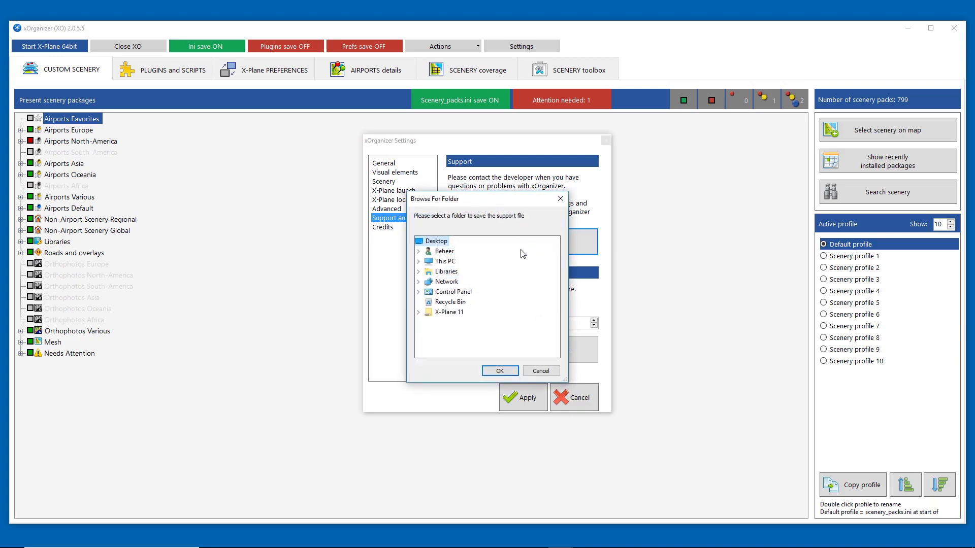
left_click(499, 371)
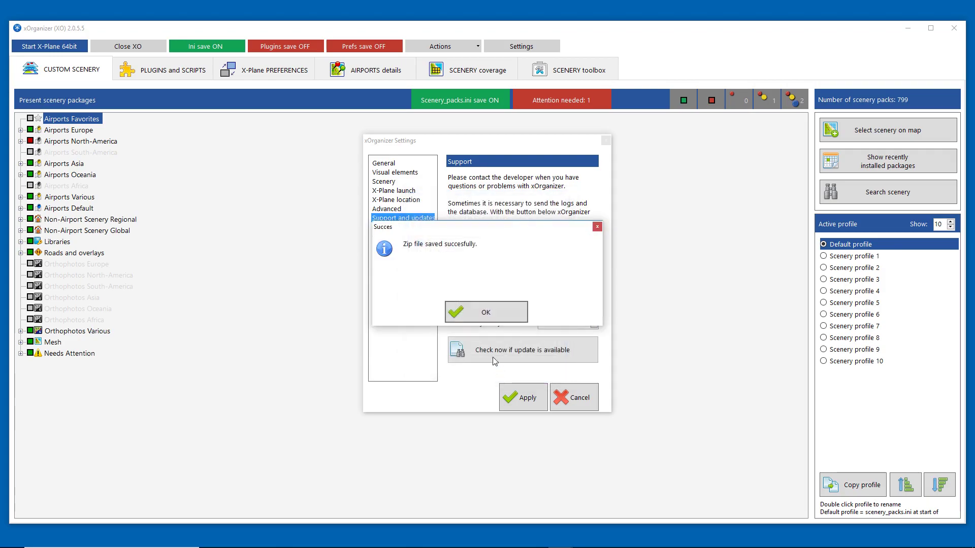
left_click(507, 313)
left_click(528, 404)
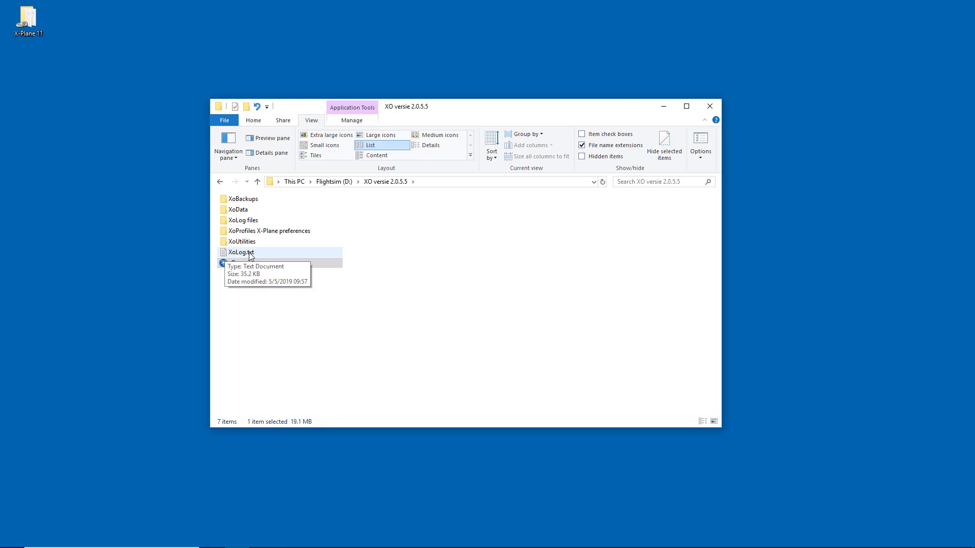
In File Explorer, examine the XP Scenery_packs ini and XO Database folders inside XoBackups, and return to the XO versie 2.0.5.5 folder
double_click(225, 201)
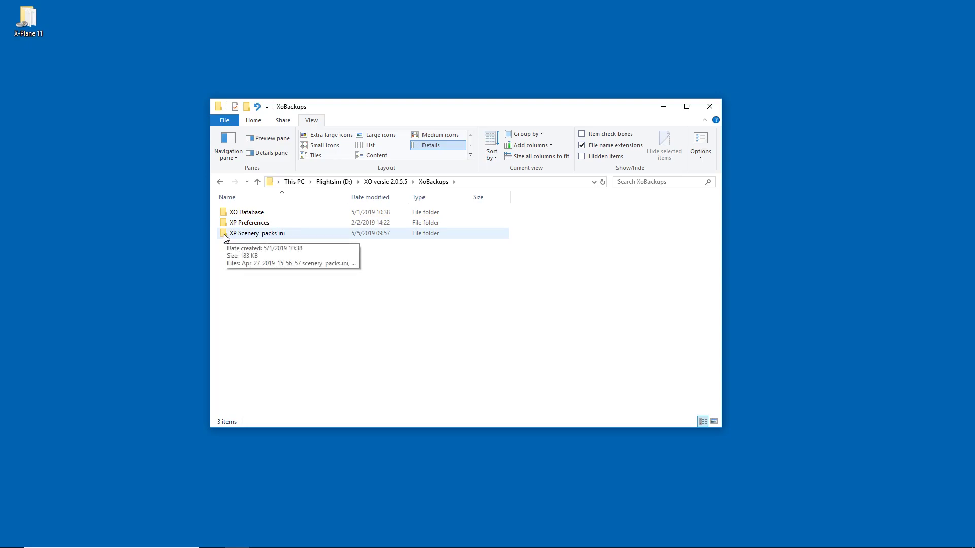
double_click(226, 235)
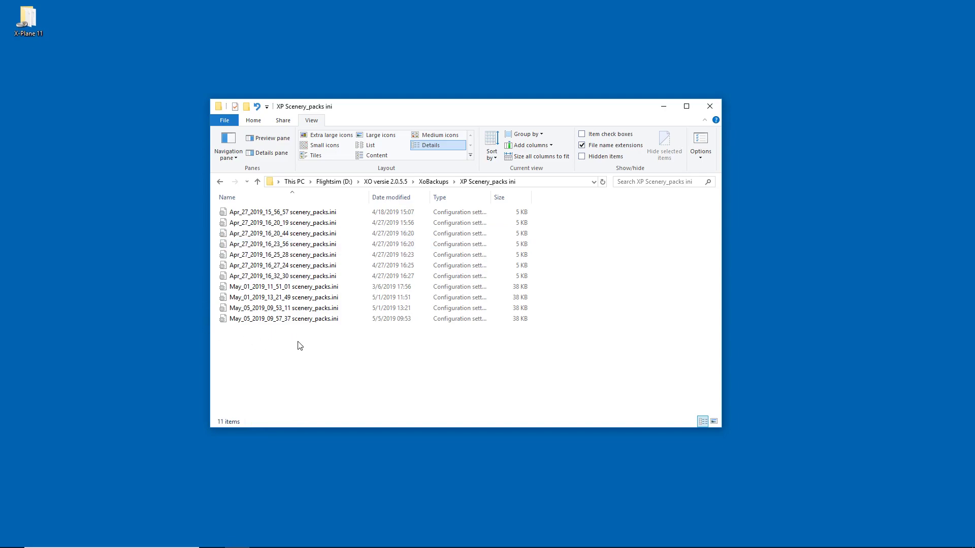
left_click(220, 181)
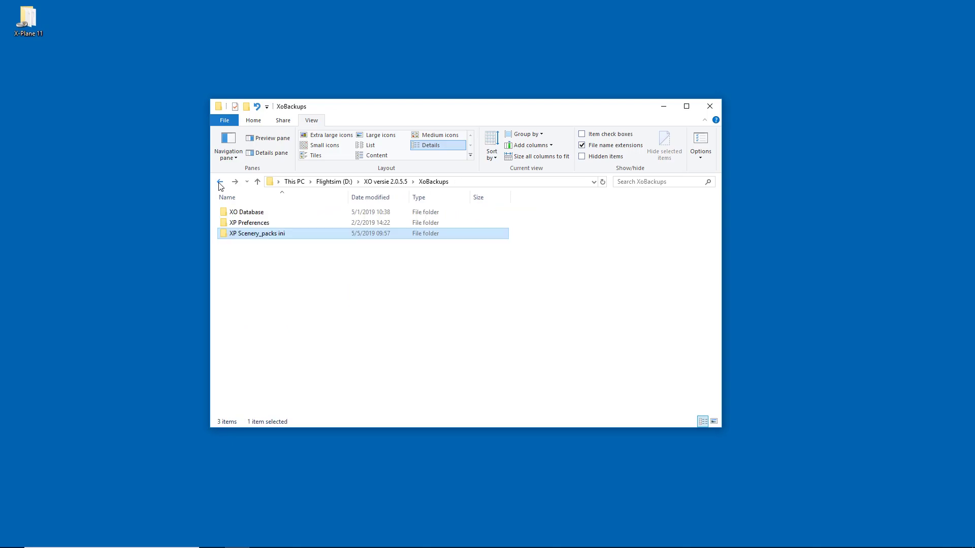
double_click(230, 214)
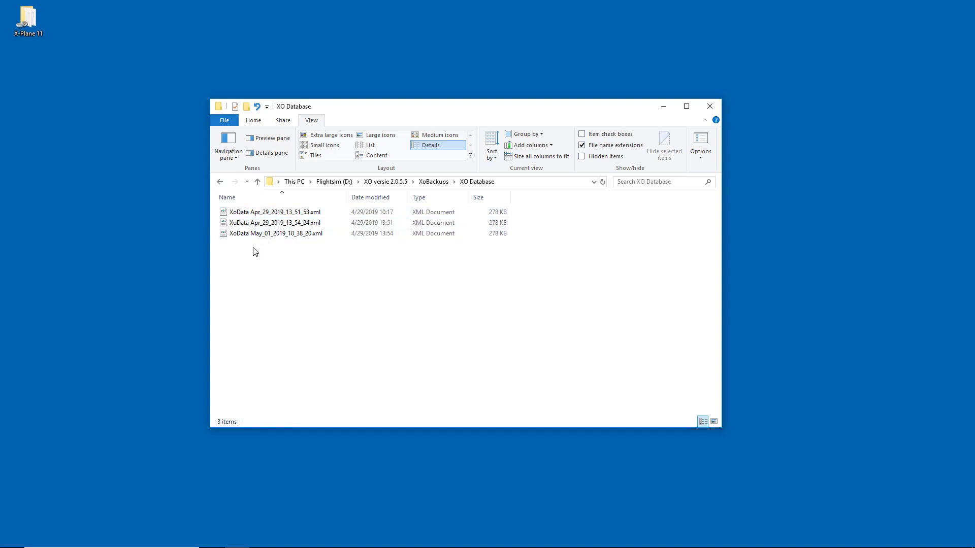
left_click(219, 183)
left_click(220, 183)
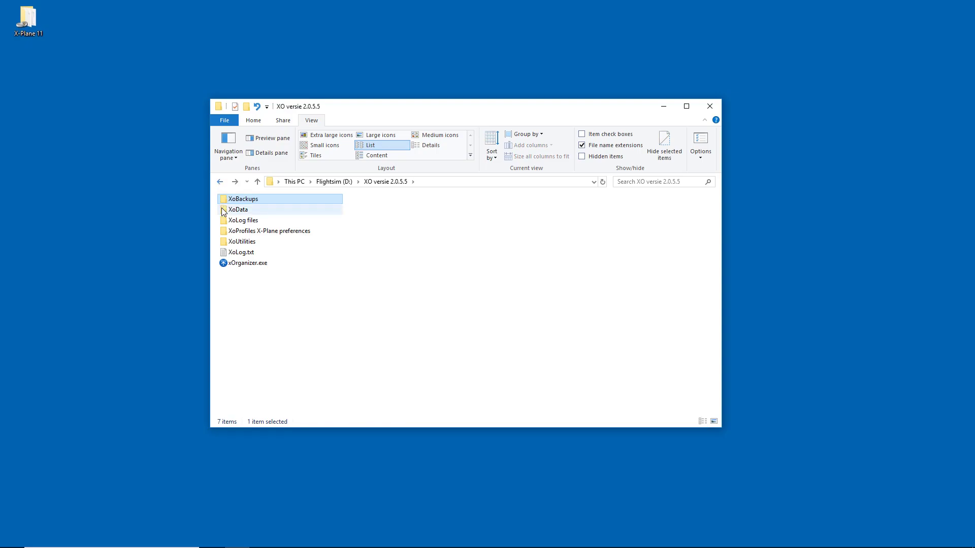
Rename XoData.xml in the XoData folder as XoData.xml.bak and accept the extension change
double_click(224, 210)
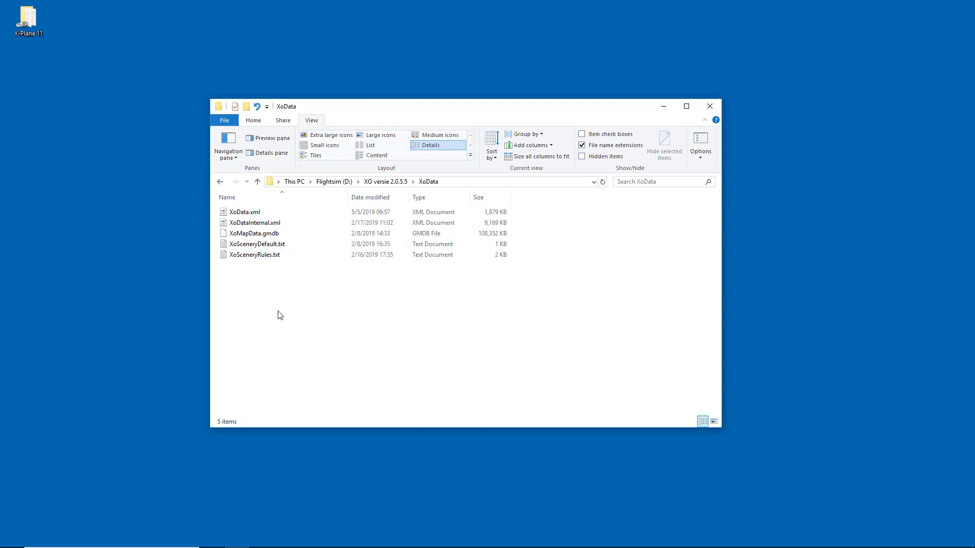
left_click(238, 216)
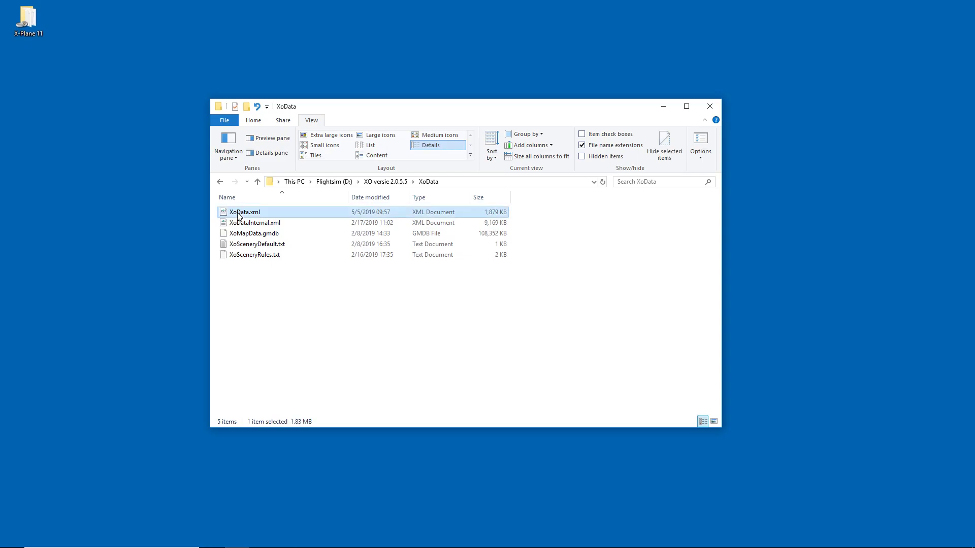
left_click(239, 216)
left_click(269, 214)
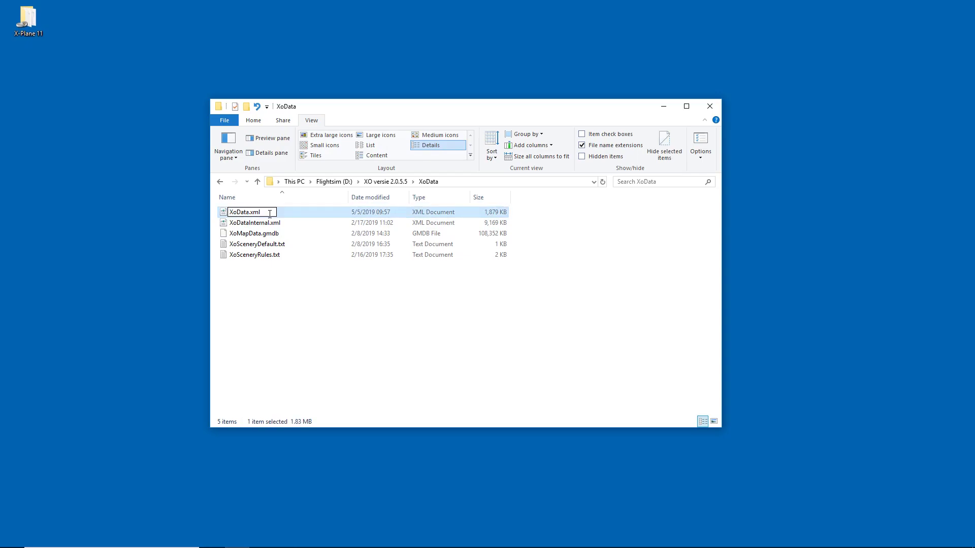
type(".bak")
key("Return")
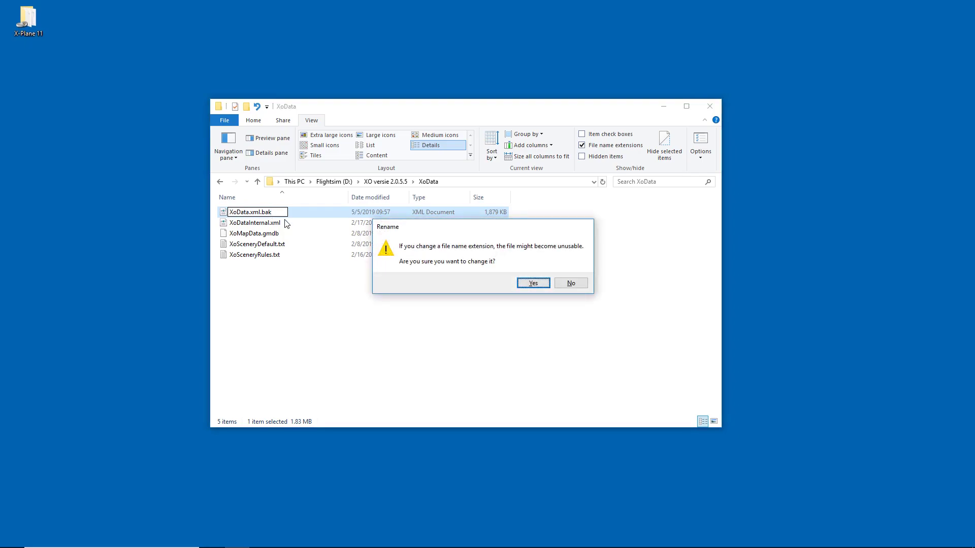
left_click(533, 283)
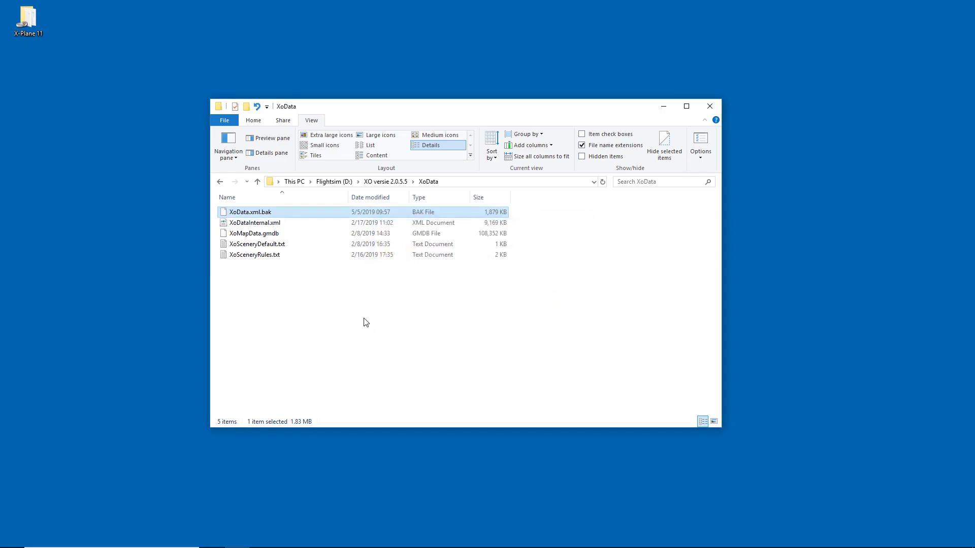
Copy the backup XoData Apr_29_2019_13_51_53.xml from XoBackups, XO Database into the XoData folder
left_click(385, 181)
double_click(238, 199)
double_click(223, 212)
left_click(224, 215)
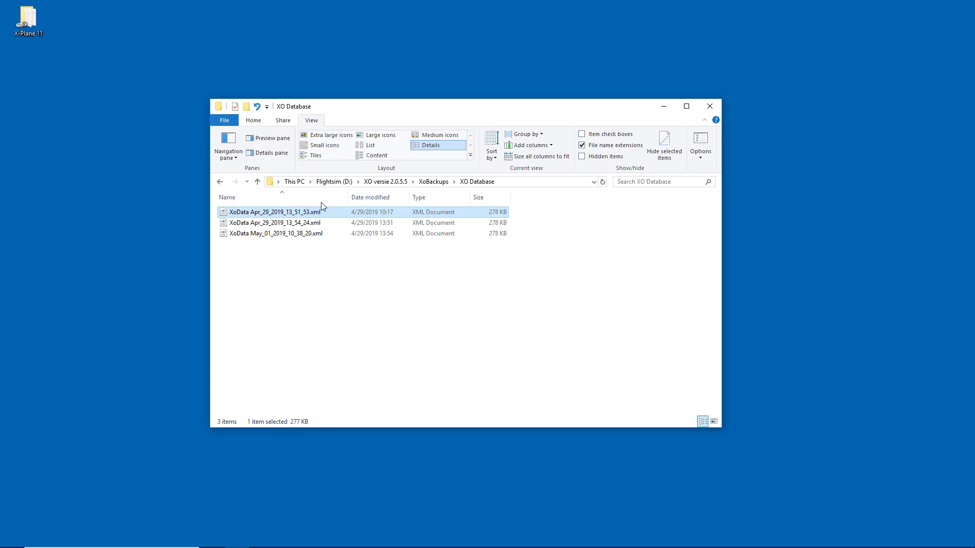
left_click(433, 182)
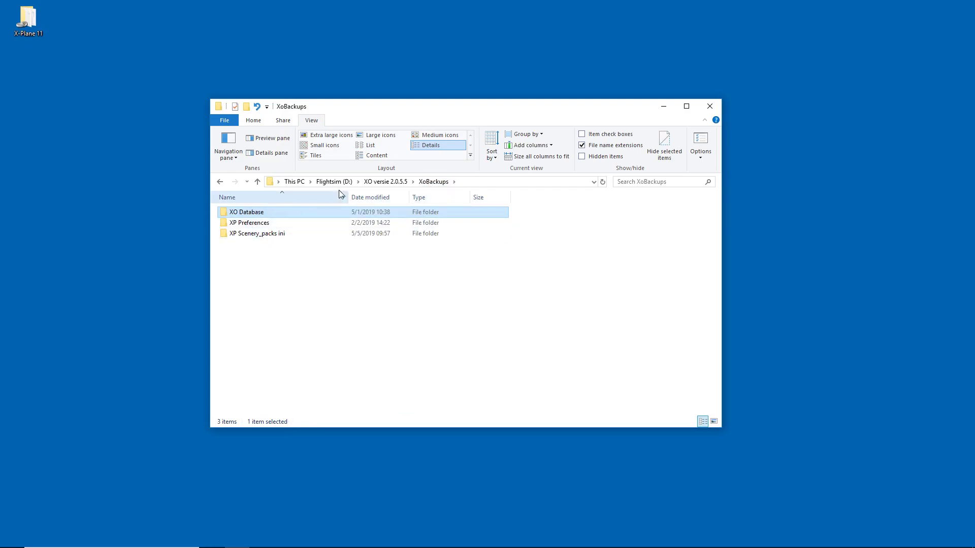
left_click(384, 182)
left_click(246, 211)
double_click(246, 210)
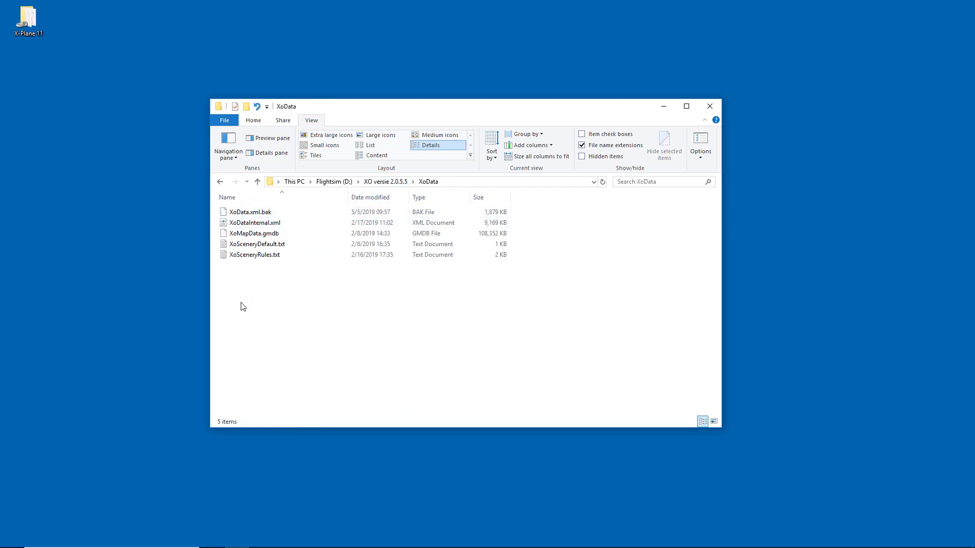
right_click(240, 304)
left_click(265, 372)
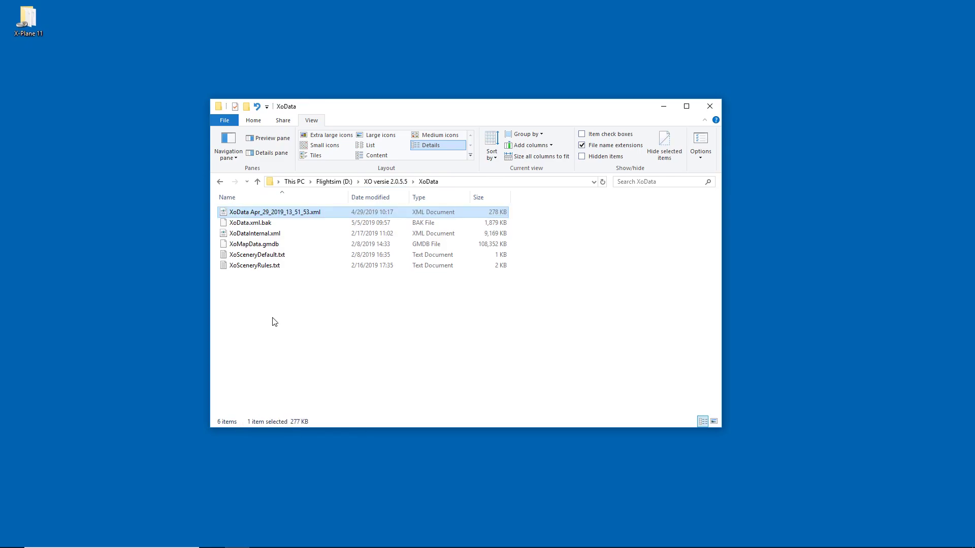
Rename the copied database backup in the XoData folder as XoData.xml
key("F2")
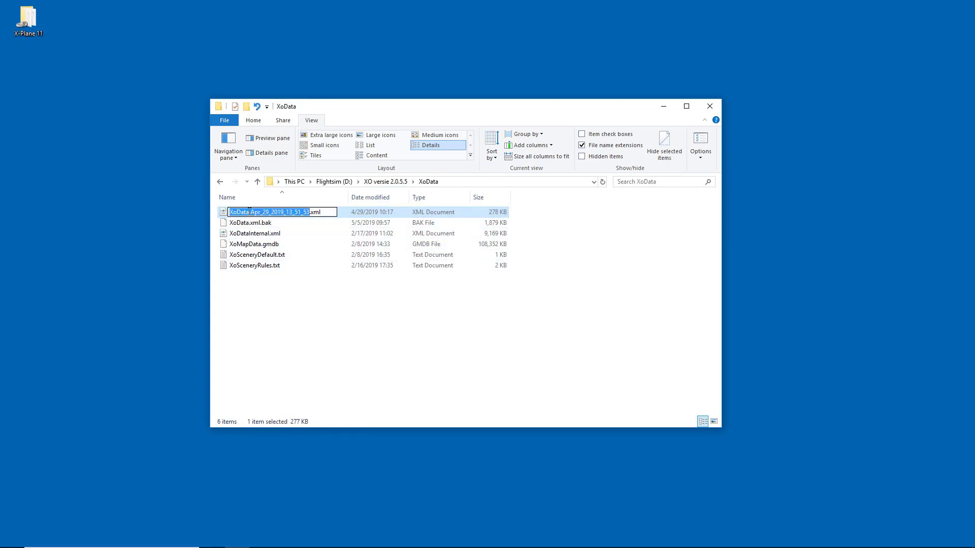
left_click(249, 210)
key("Delete")
key("Delete")
key("Delete")
key("Delete")
key("Delete")
key("Delete")
key("Delete")
key("Delete")
key("Delete")
key("Delete")
key("Delete")
key("Delete")
key("Delete")
key("Delete")
key("Delete")
key("Delete")
key("Delete")
key("Delete")
key("Delete")
key("Delete")
key("Delete")
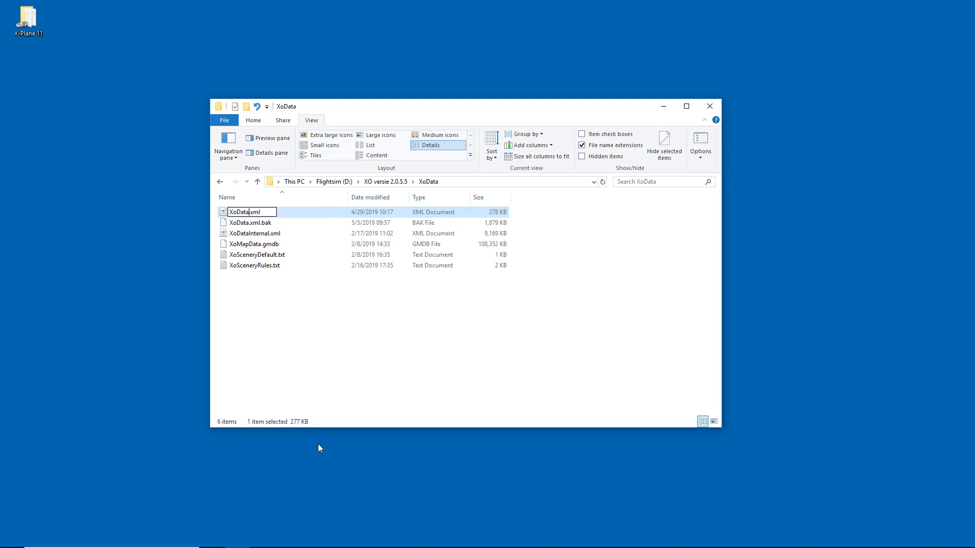
key("Return")
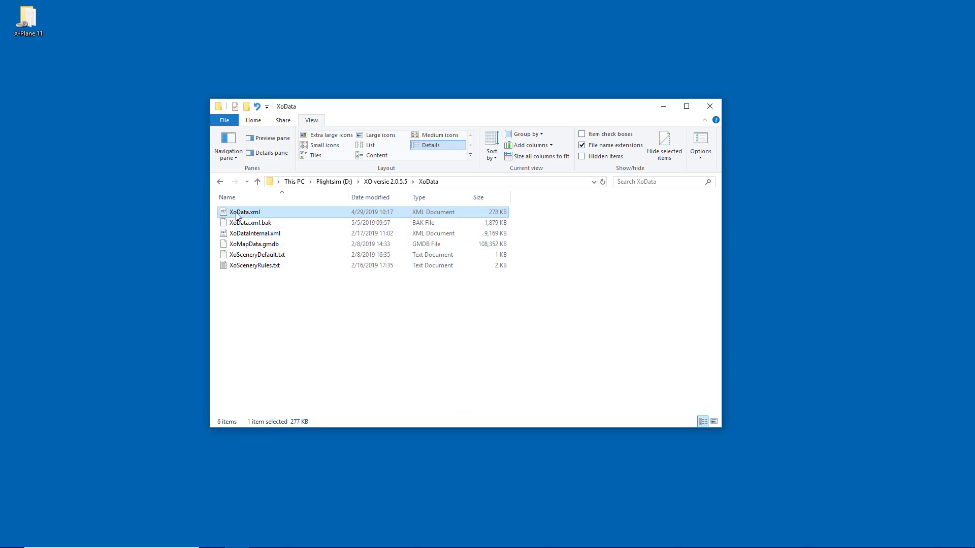
Look through the XoLog files folder, return to the XO versie 2.0.5.5 folder, and select XoUtilities
left_click(384, 184)
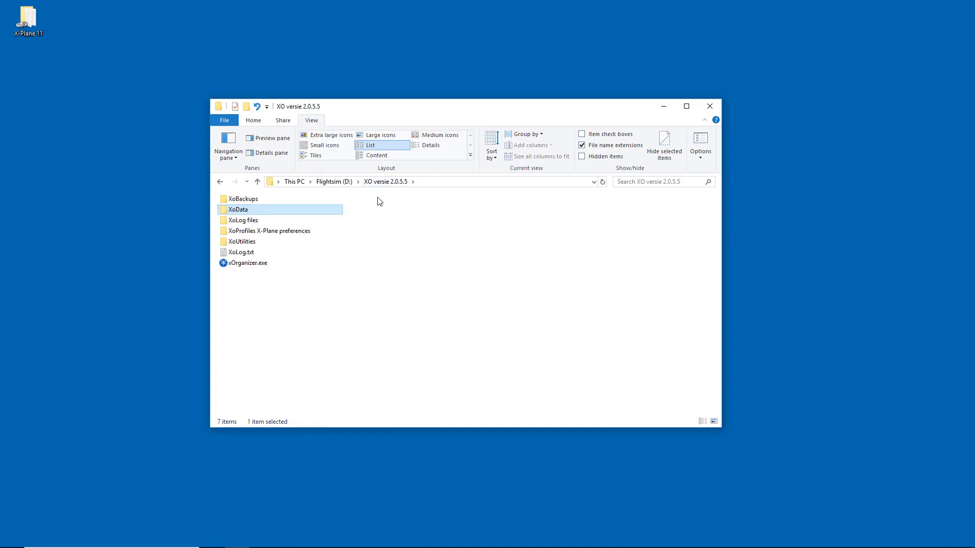
double_click(231, 223)
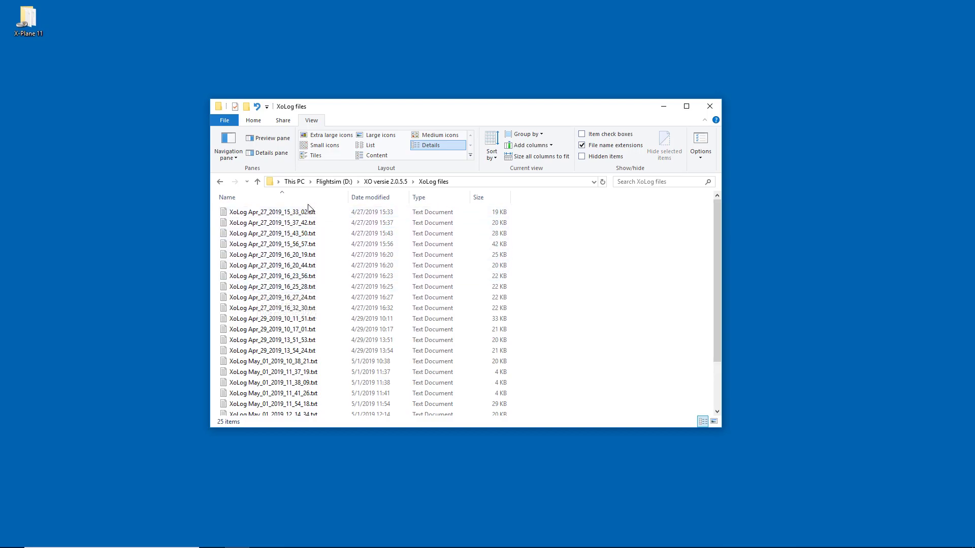
left_click(386, 181)
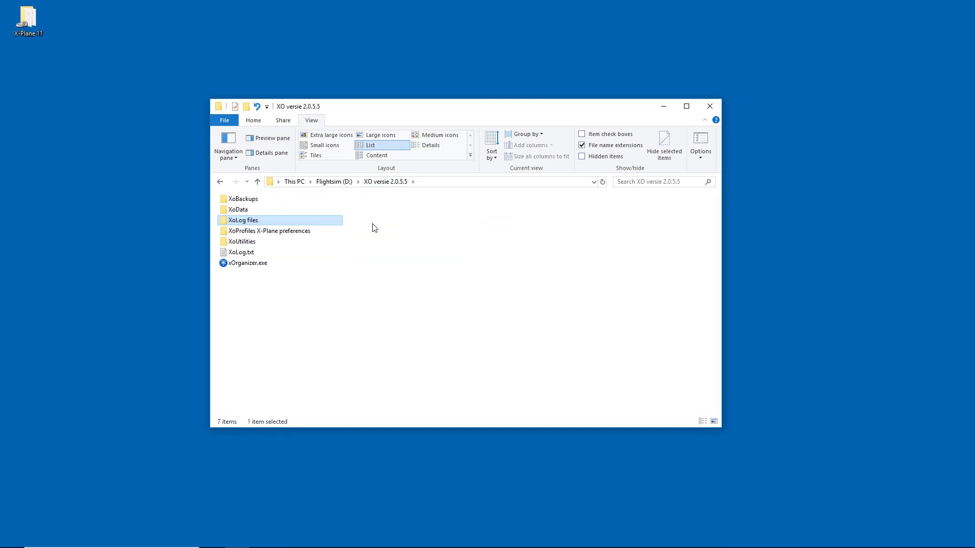
left_click(268, 242)
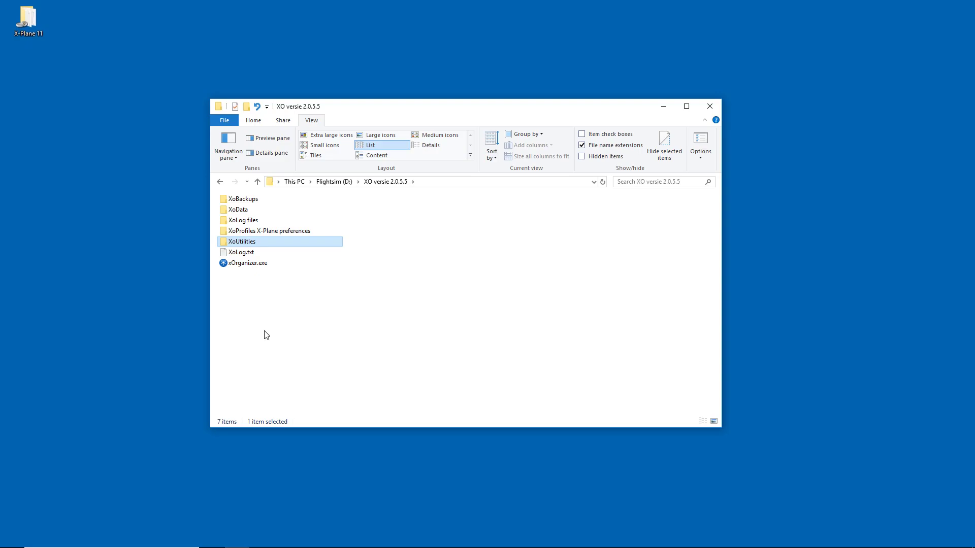